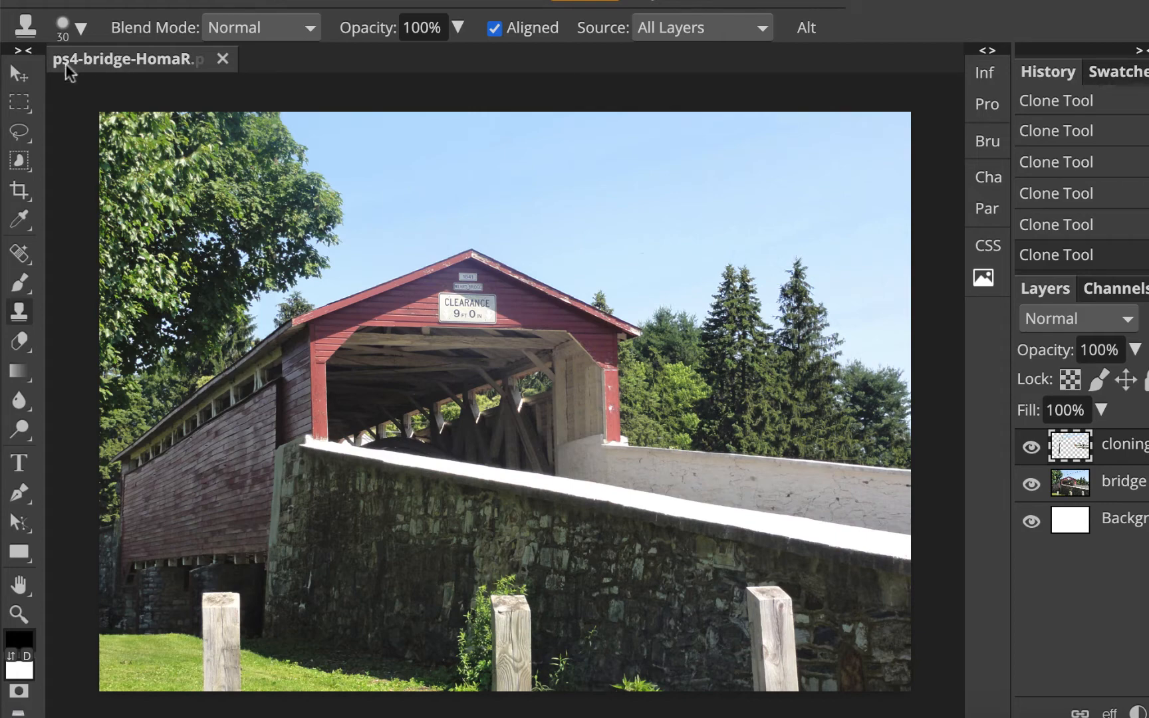
# - Make a rectangular selection slightly inside the photo's edges and invert it to select only the outer border
pyautogui.click(19, 102)
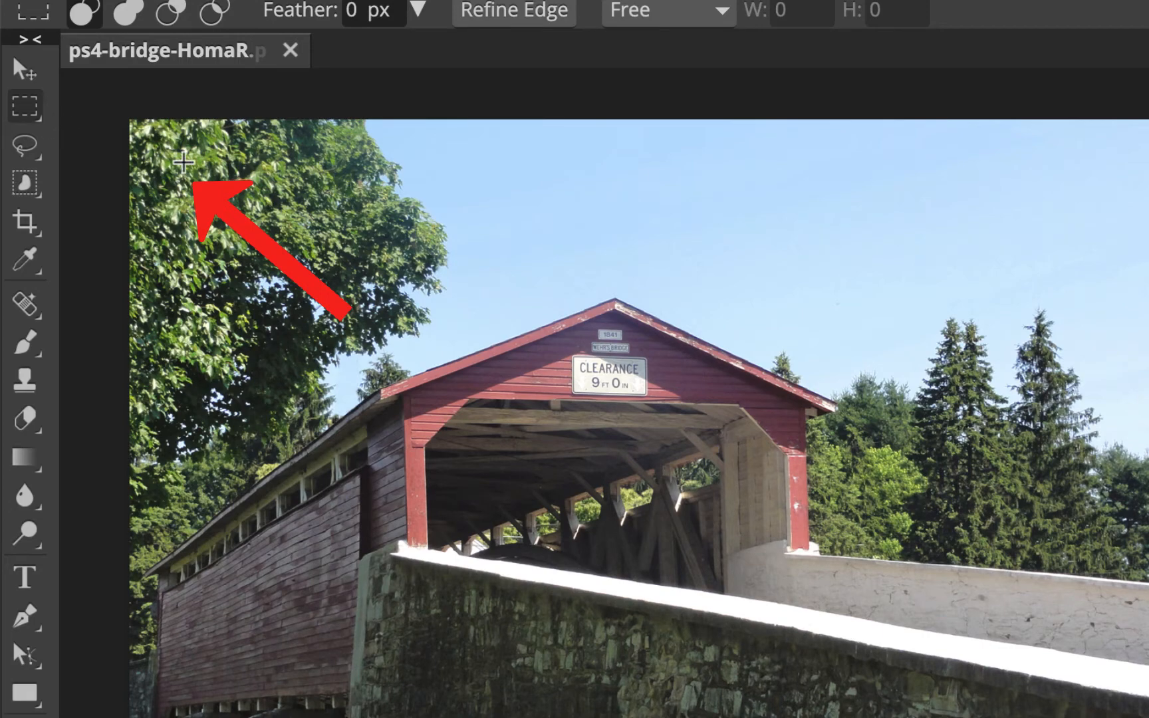
pyautogui.moveTo(183, 161)
pyautogui.mouseDown()
pyautogui.moveTo(510, 335)
pyautogui.moveTo(800, 604)
pyautogui.moveTo(1044, 717)
pyautogui.moveTo(1080, 717)
pyautogui.moveTo(957, 645)
pyautogui.moveTo(951, 653)
pyautogui.mouseUp()
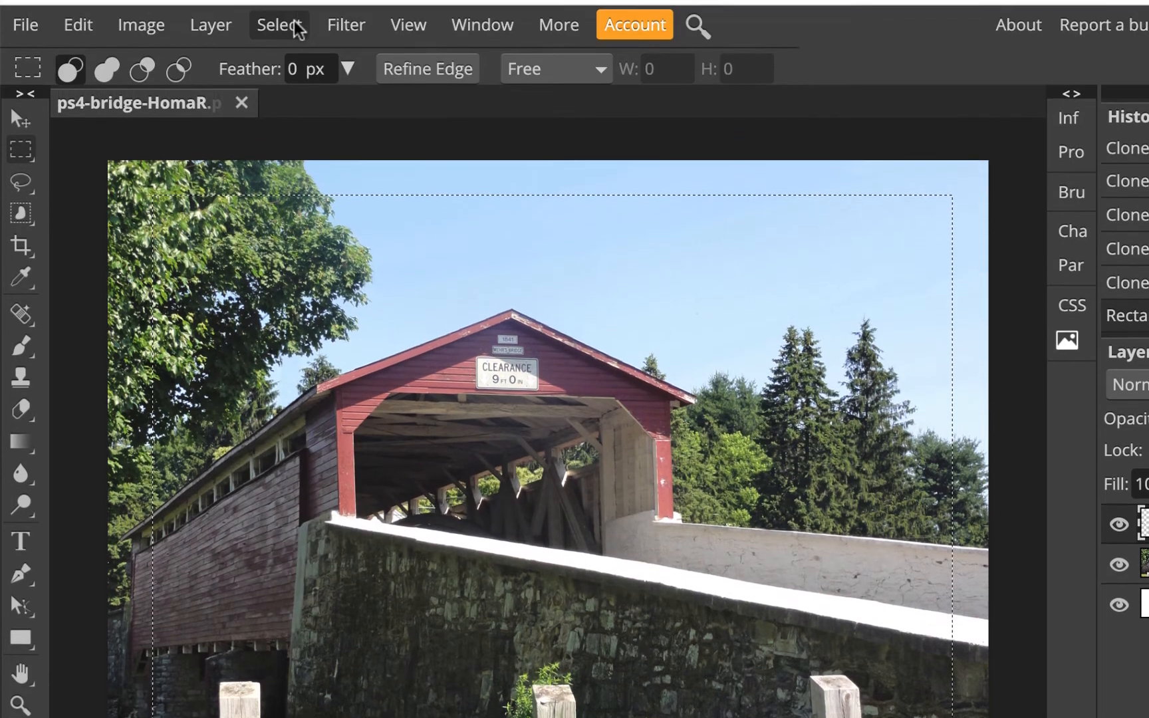
pyautogui.click(279, 26)
pyautogui.click(318, 147)
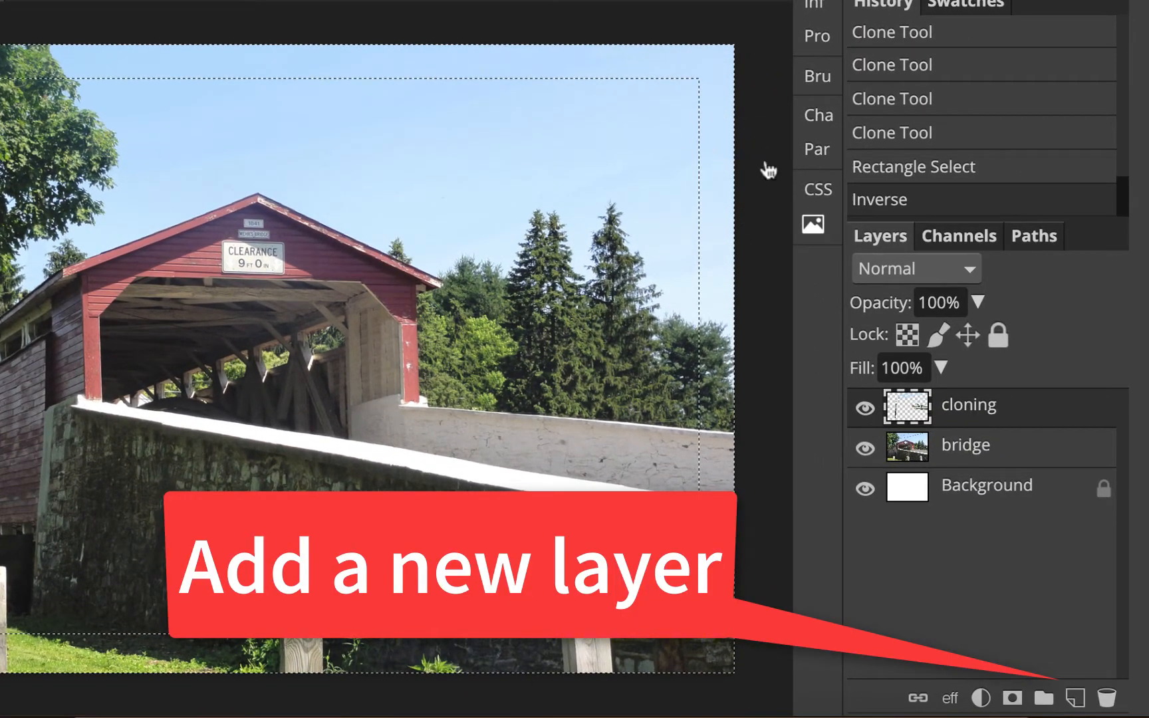
# - Add a new layer above the cloning layer and name it vignette
pyautogui.click(1077, 699)
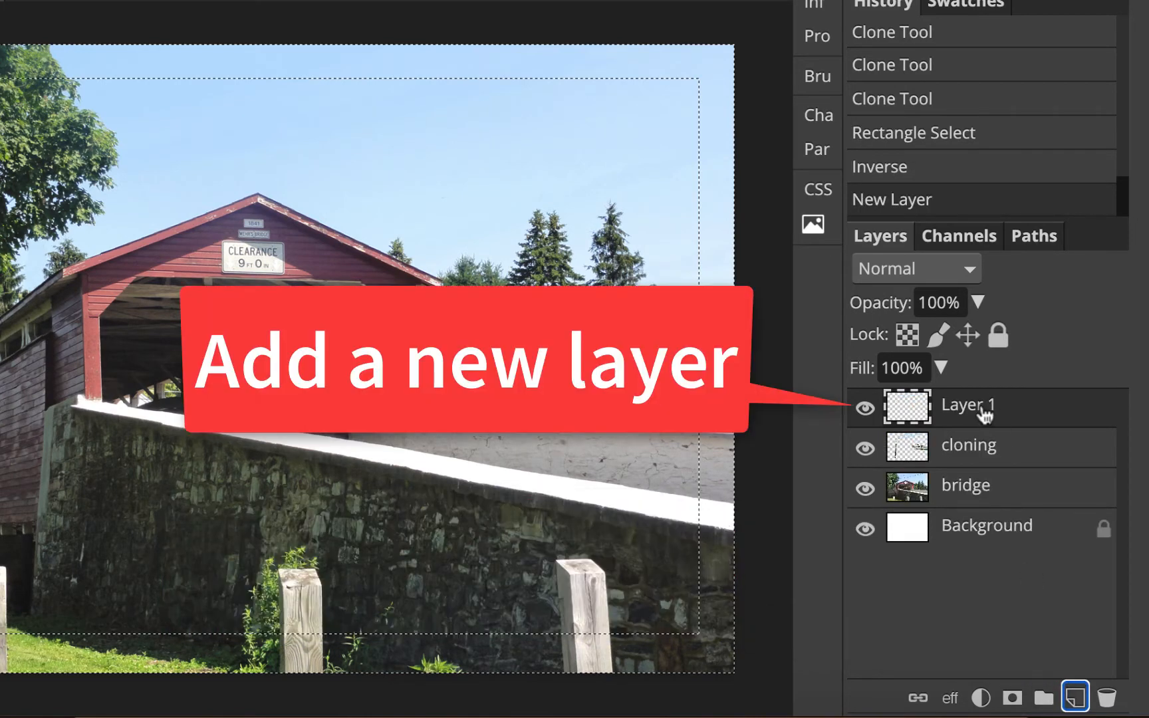
pyautogui.doubleClick(980, 405)
pyautogui.write('vignette')
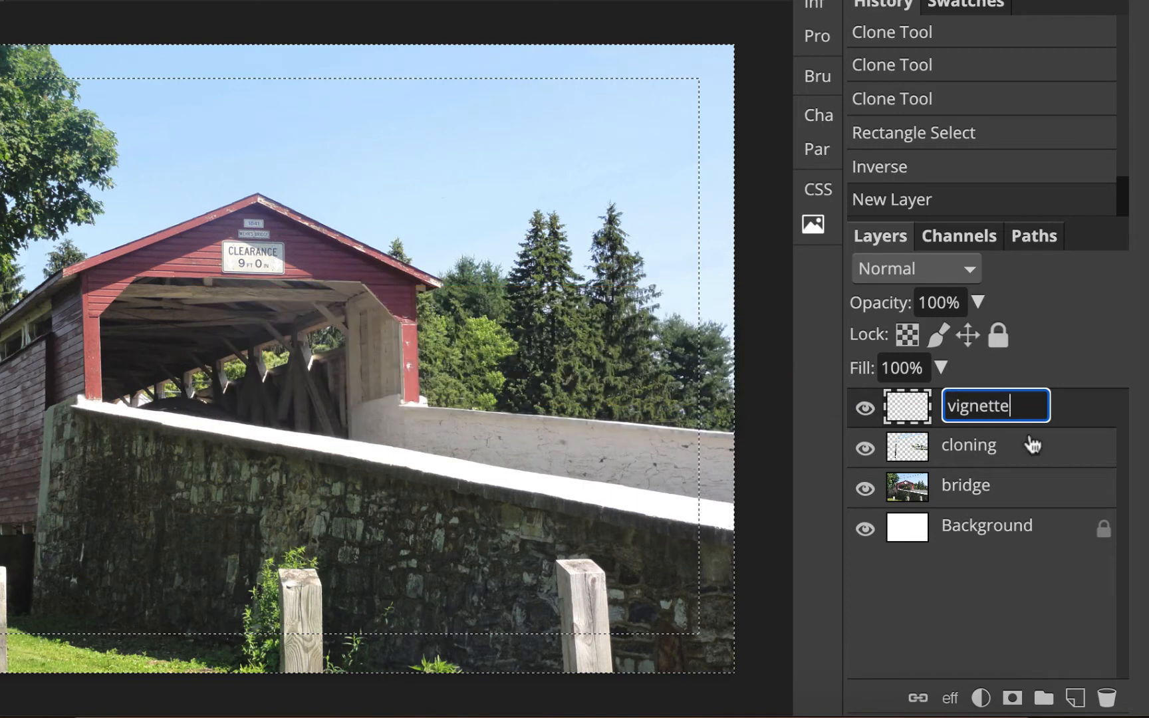
pyautogui.press('Return')
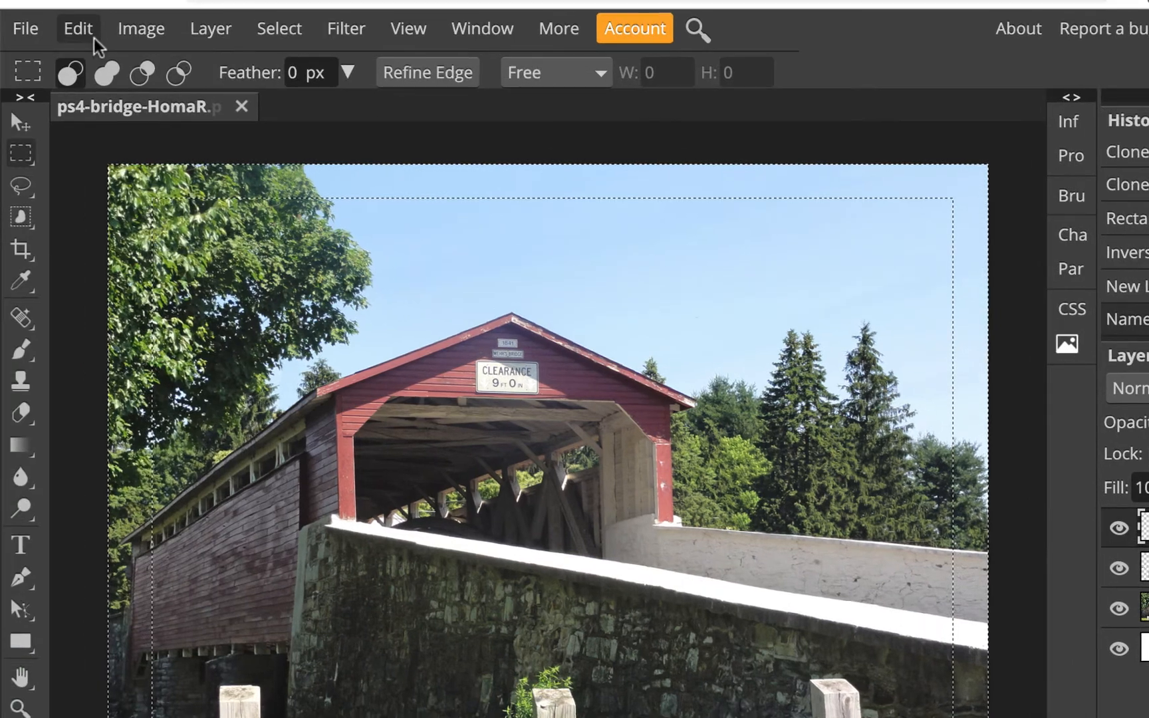
pyautogui.click(91, 37)
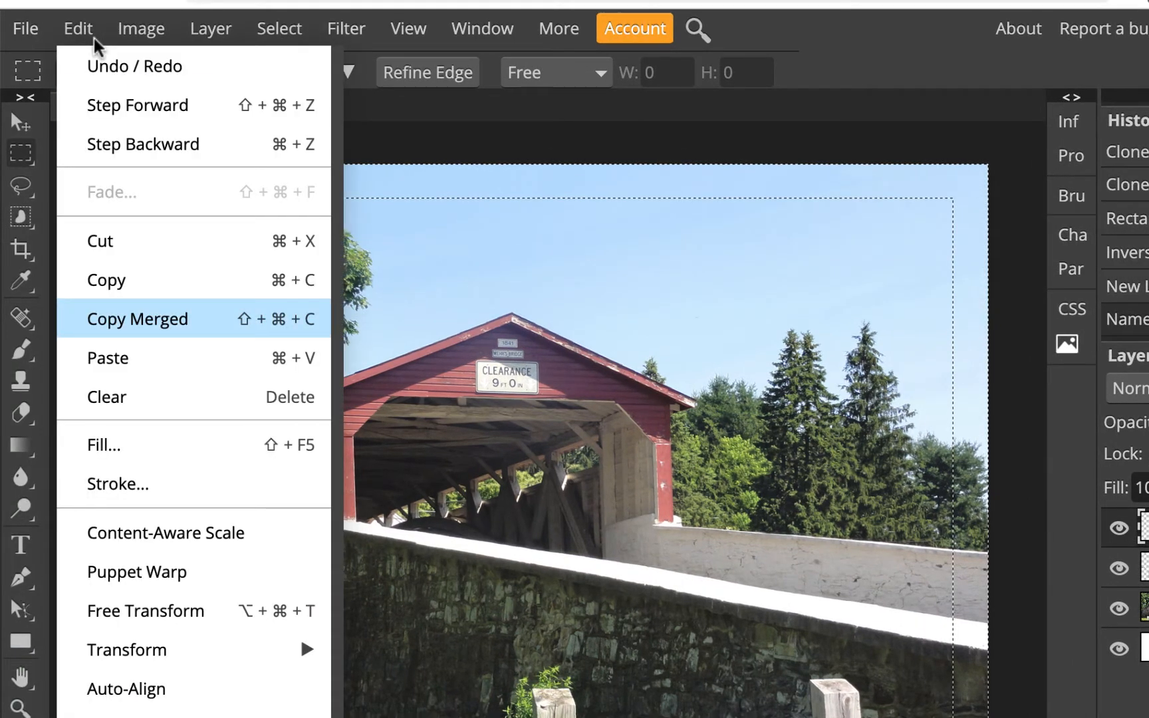
pyautogui.click(146, 441)
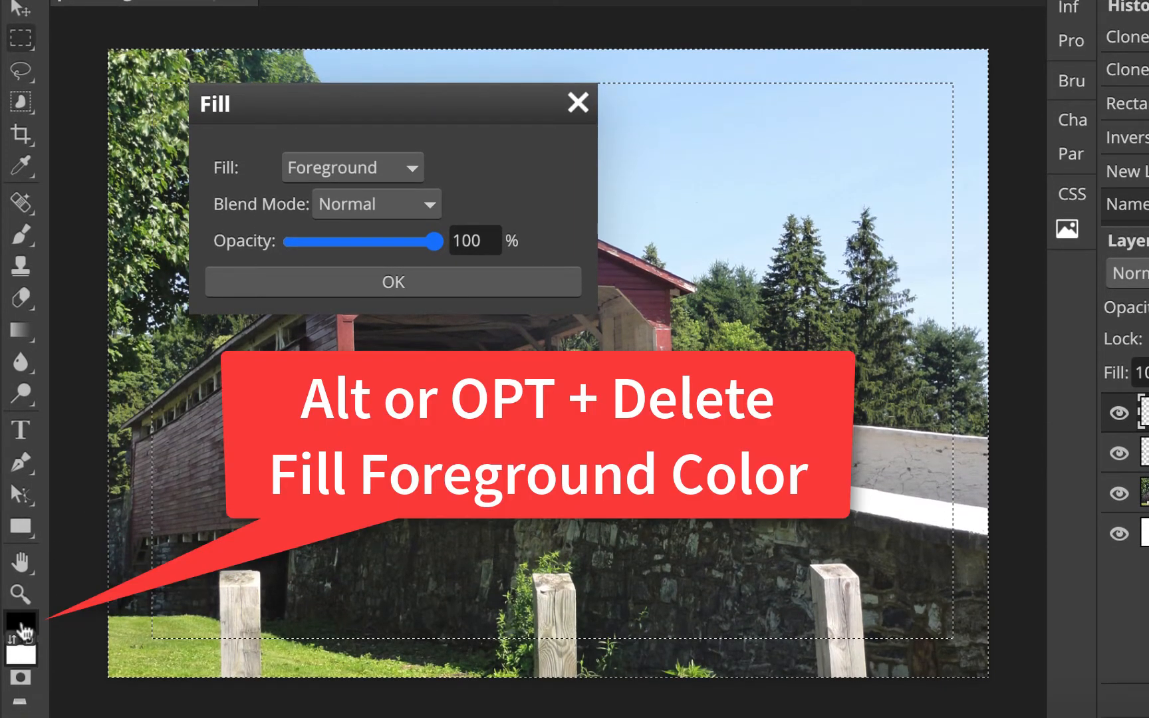
pyautogui.click(578, 103)
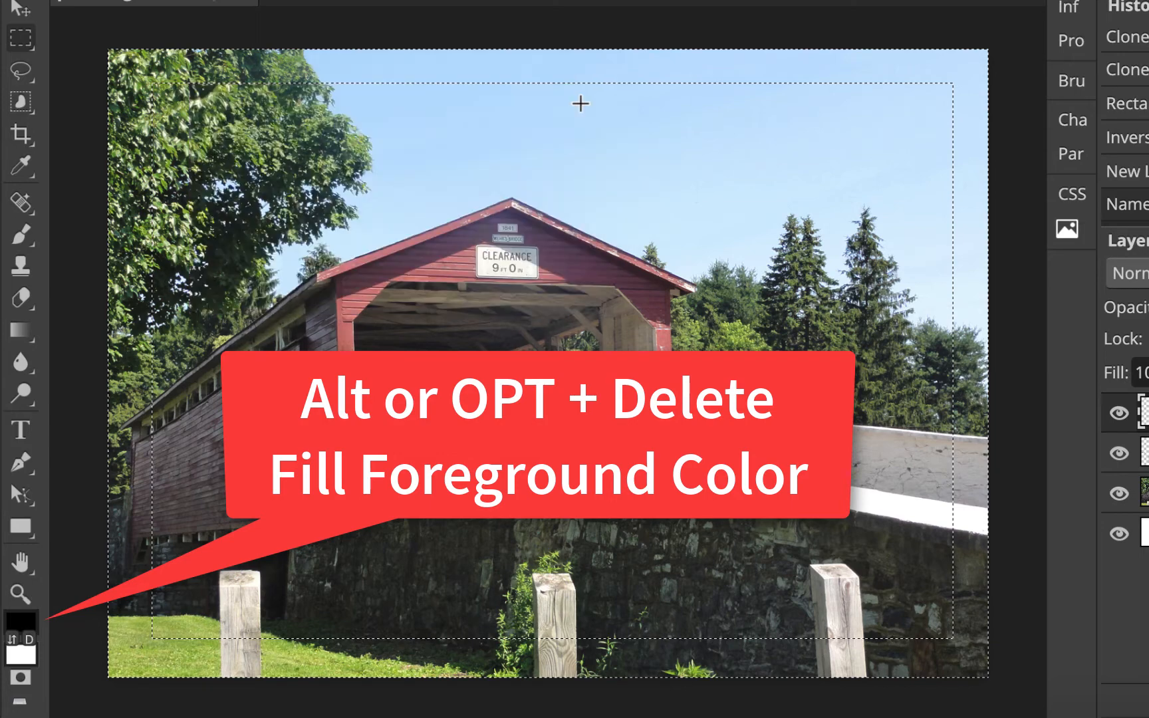
# - Swap the foreground color to white, fill the selected border on the vignette layer with it, and deselect
pyautogui.click(12, 638)
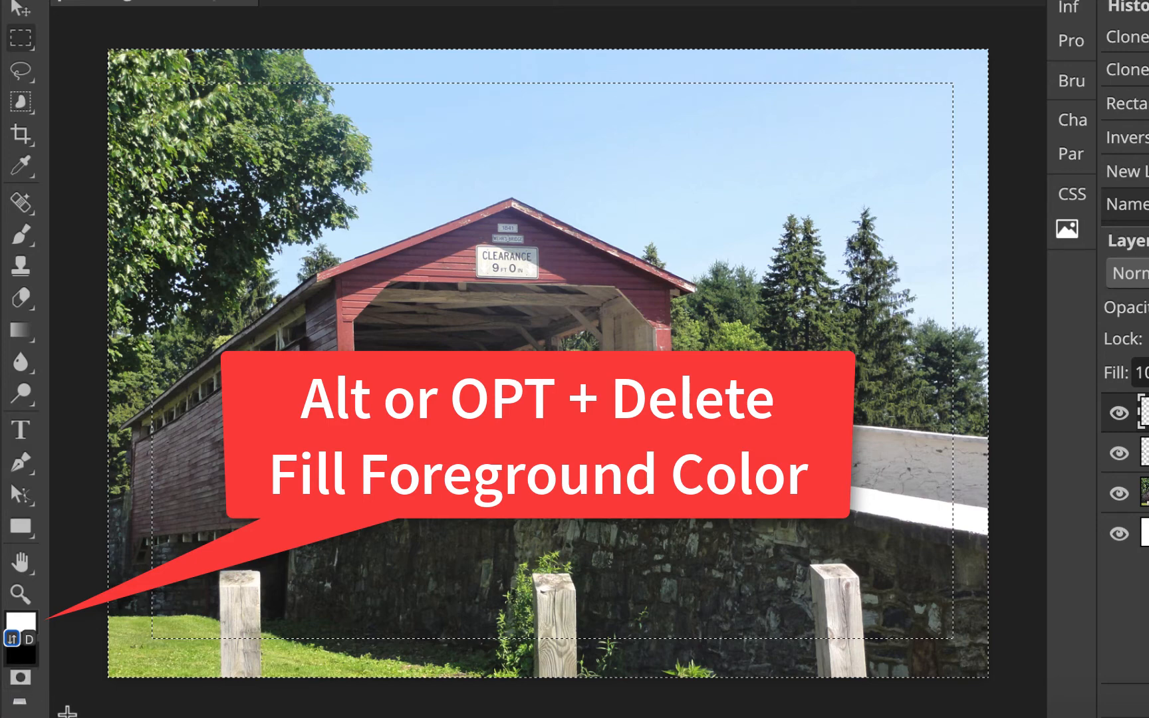
pyautogui.hotkey('alt', 'BackSpace')
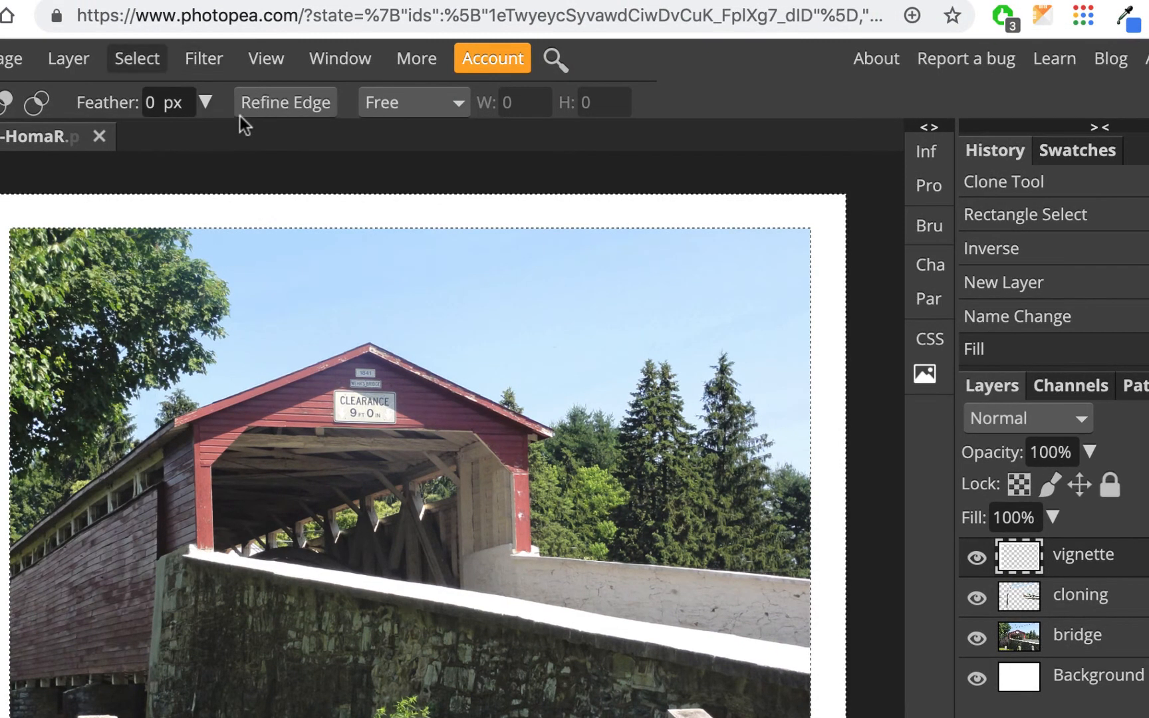
pyautogui.click(147, 58)
pyautogui.click(155, 133)
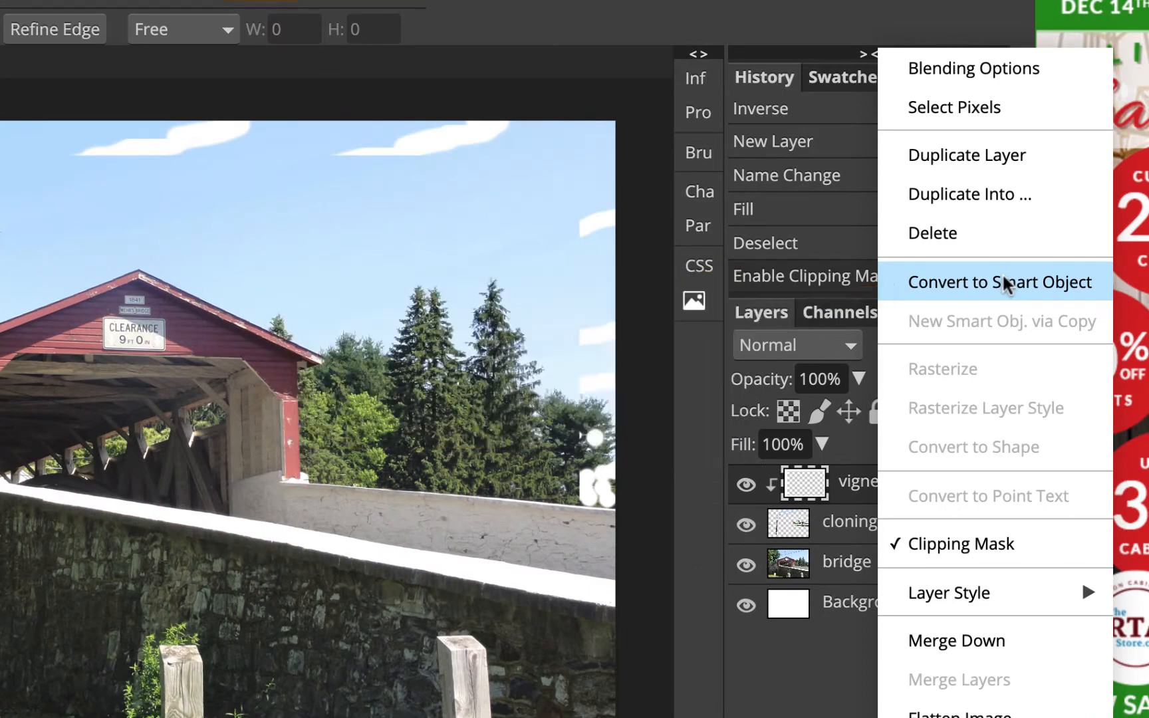
# - Convert the vignette layer to a smart object and apply a Gaussian Blur with a 26 px radius
pyautogui.click(1004, 282)
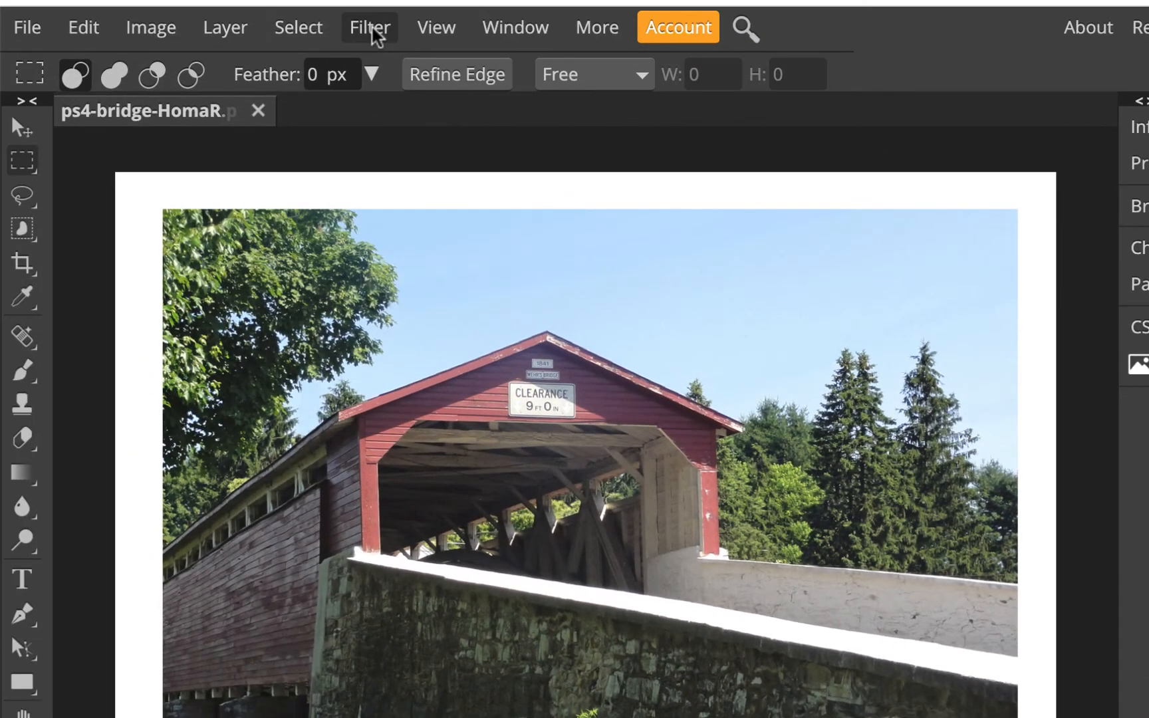
pyautogui.click(370, 29)
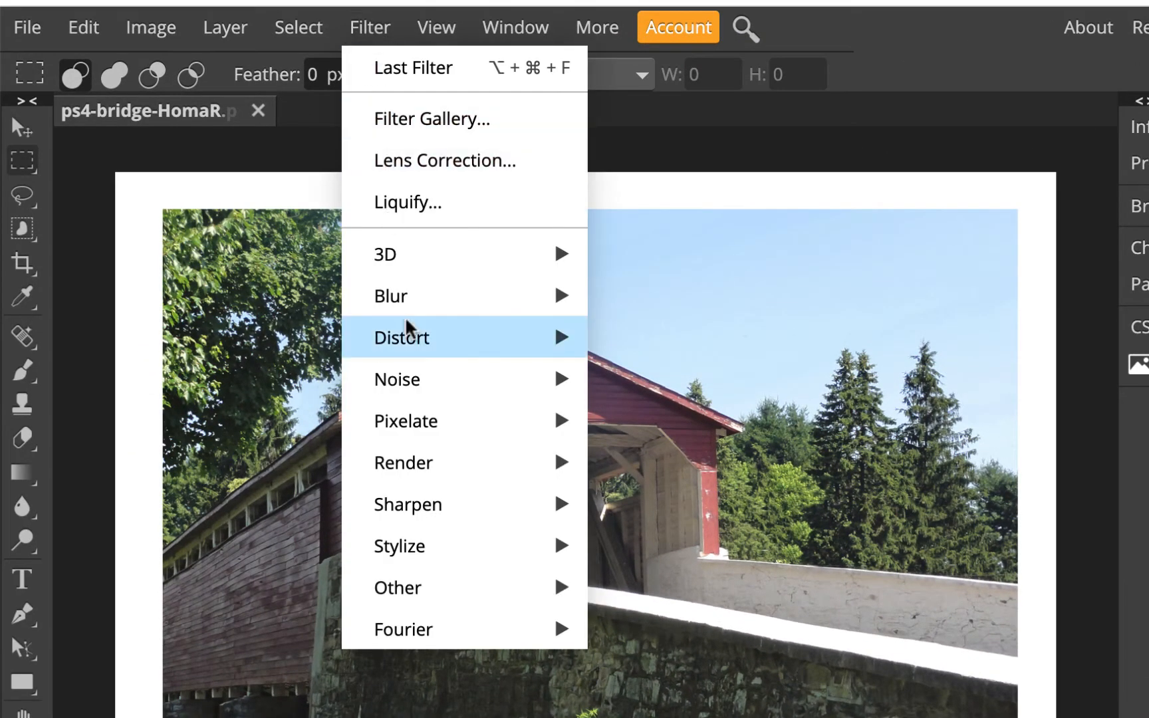
pyautogui.moveTo(459, 291)
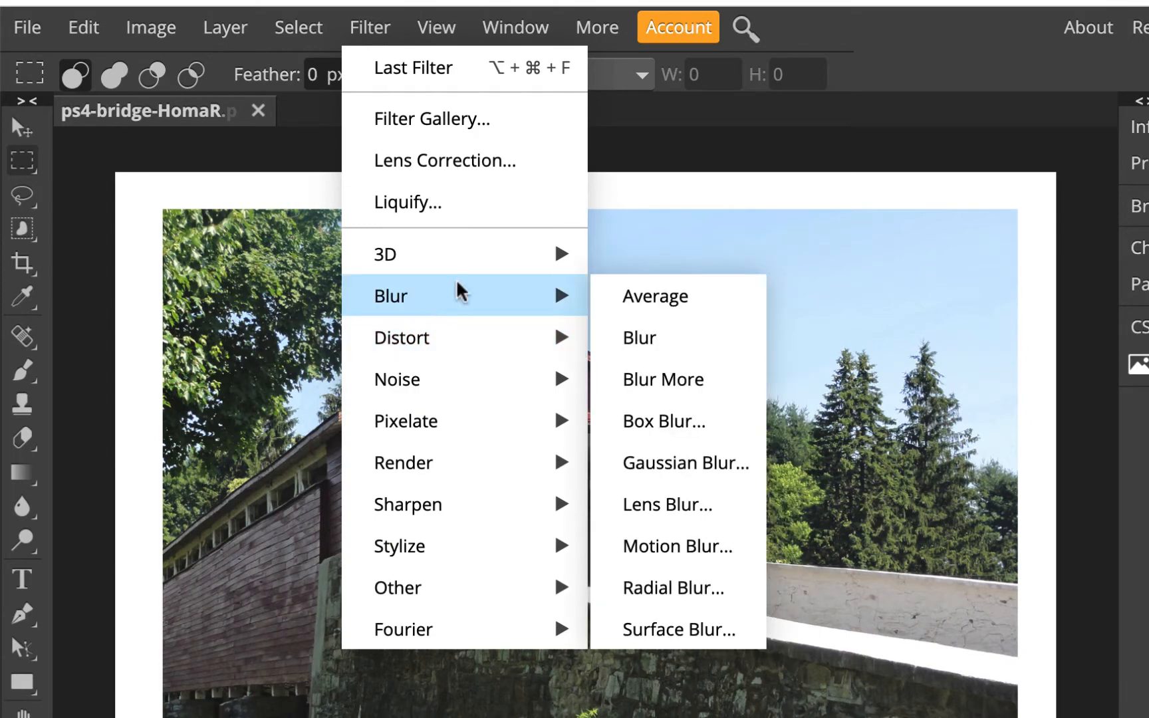
pyautogui.click(688, 465)
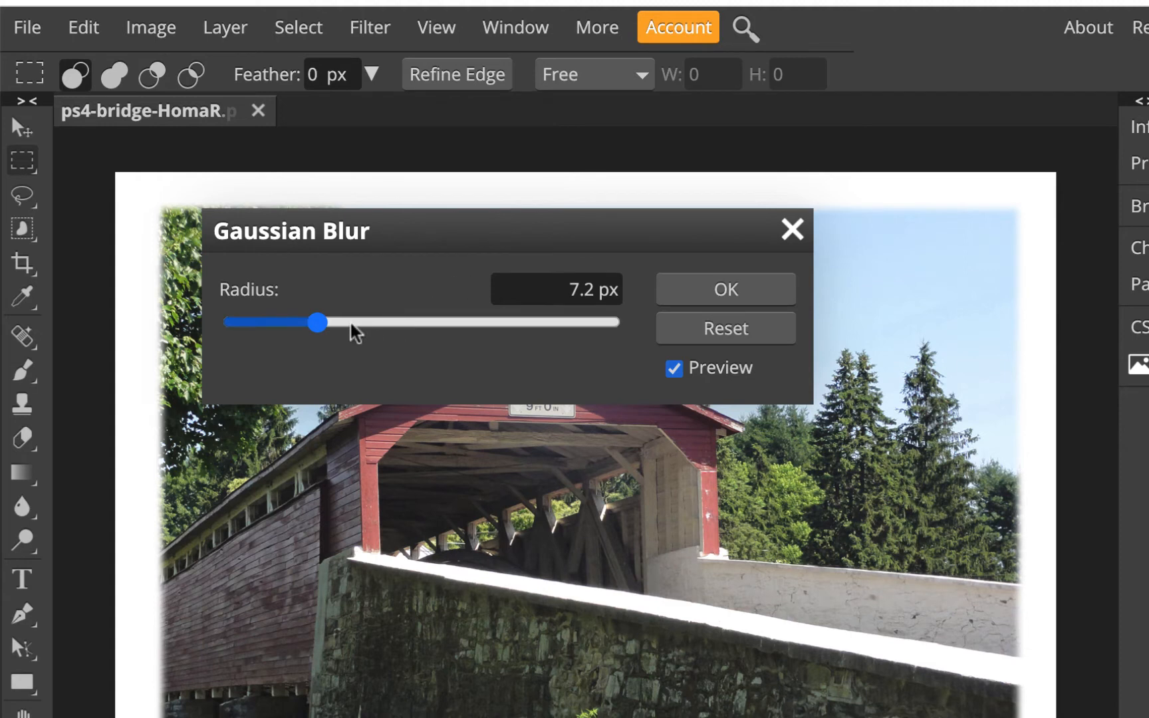
pyautogui.click(316, 324)
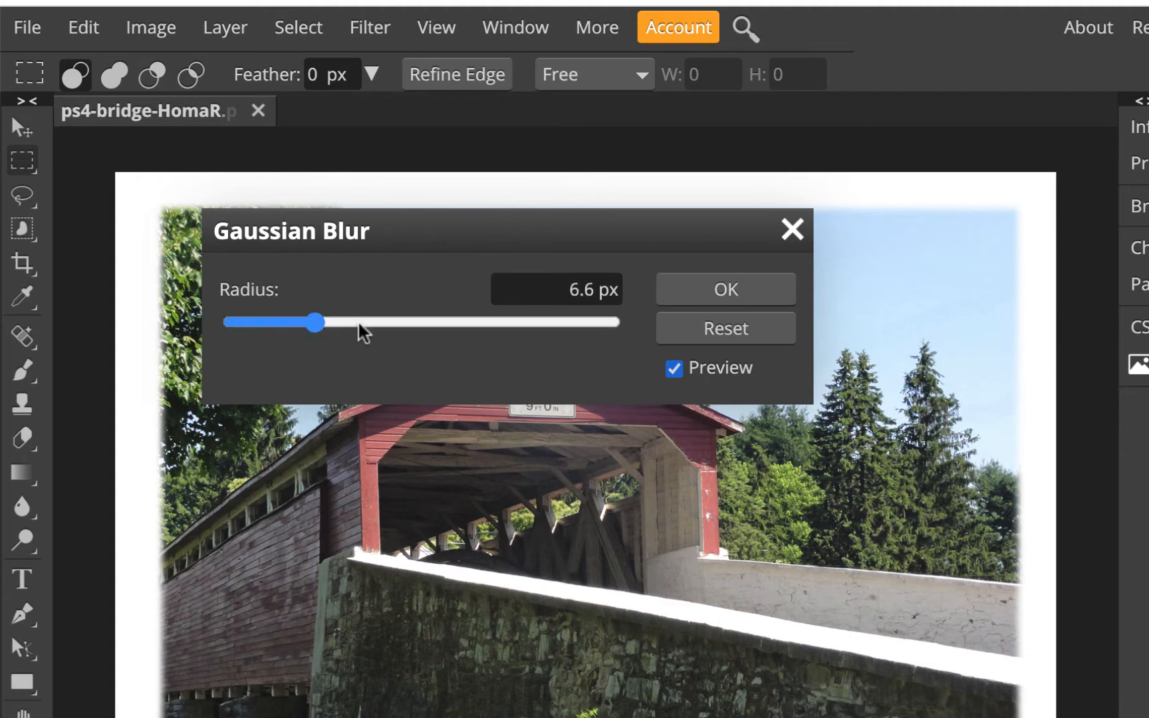
pyautogui.click(358, 324)
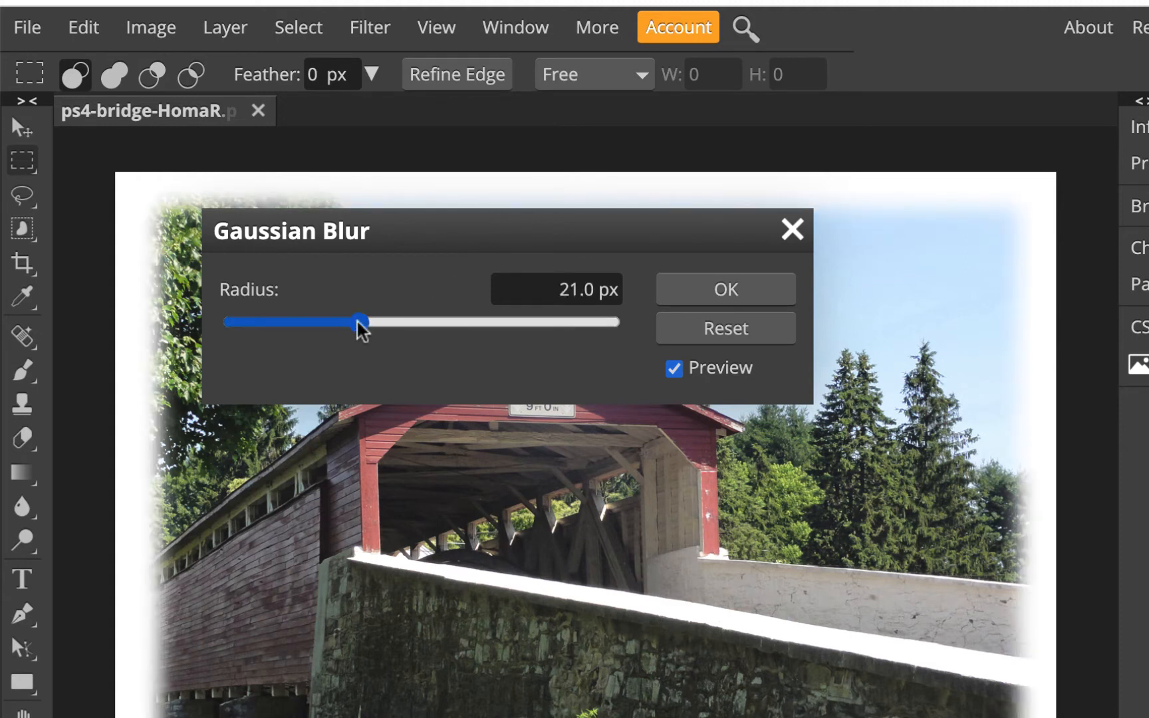
pyautogui.moveTo(359, 326); pyautogui.dragTo(372, 324)
pyautogui.click(741, 293)
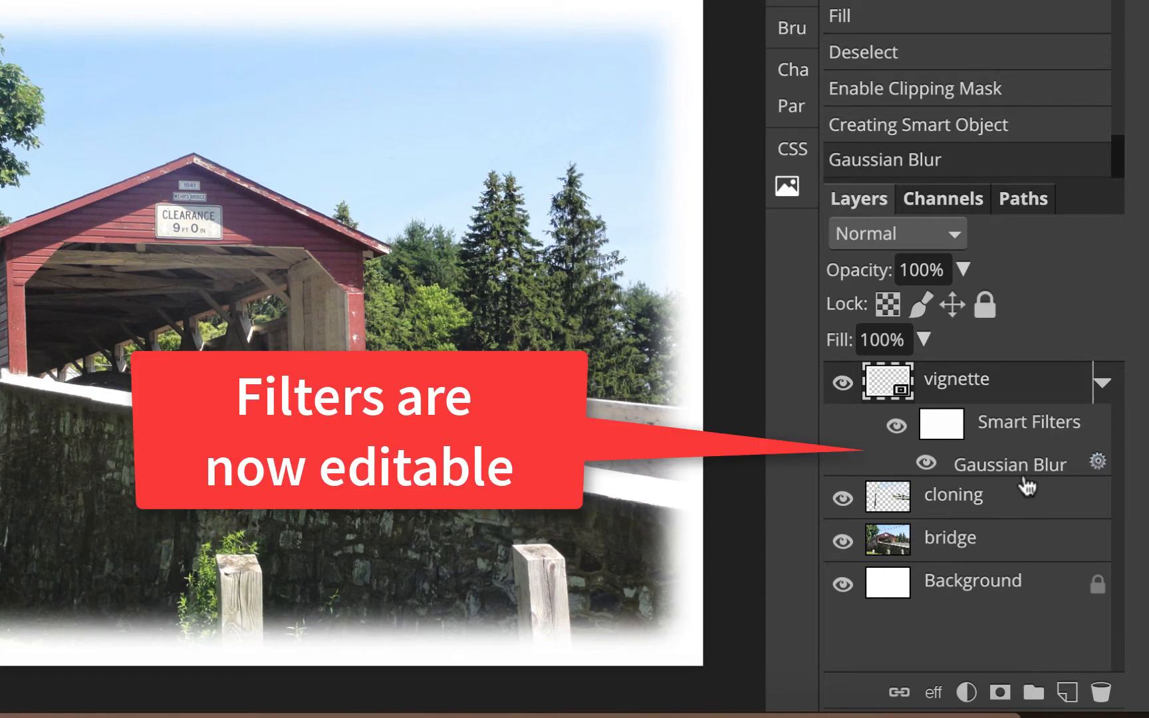
# - Try an 83 px radius in the vignette layer's Gaussian Blur smart filter and discard the change
pyautogui.doubleClick(1018, 468)
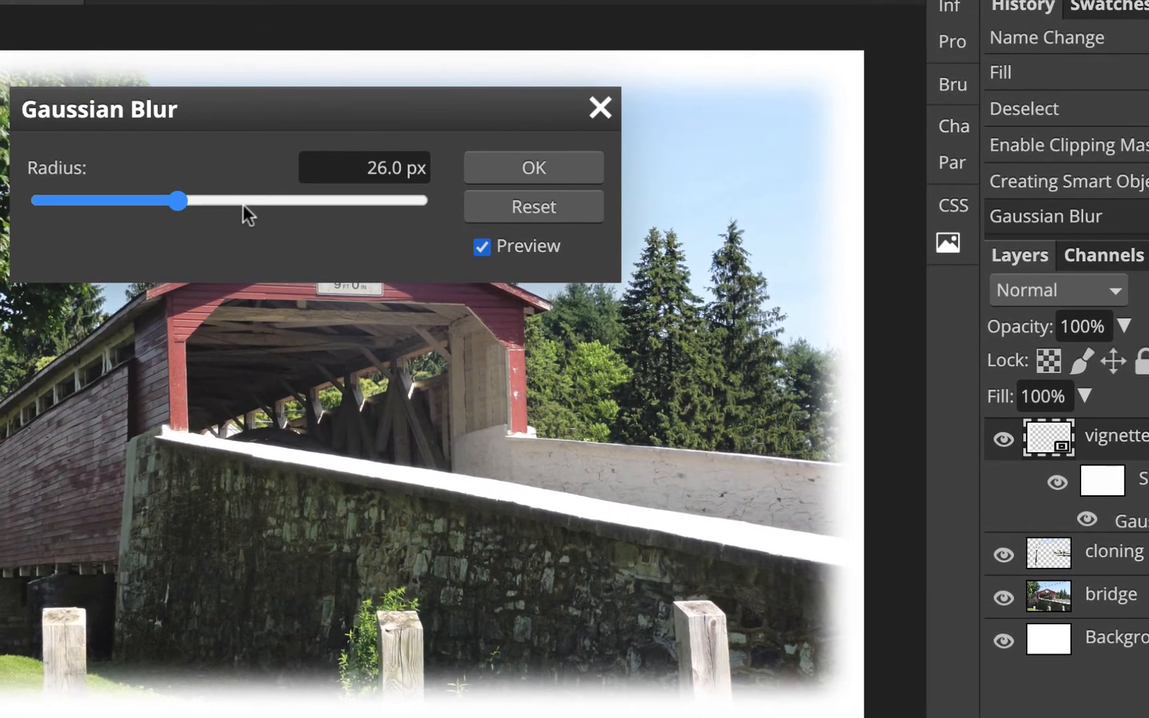
pyautogui.click(251, 203)
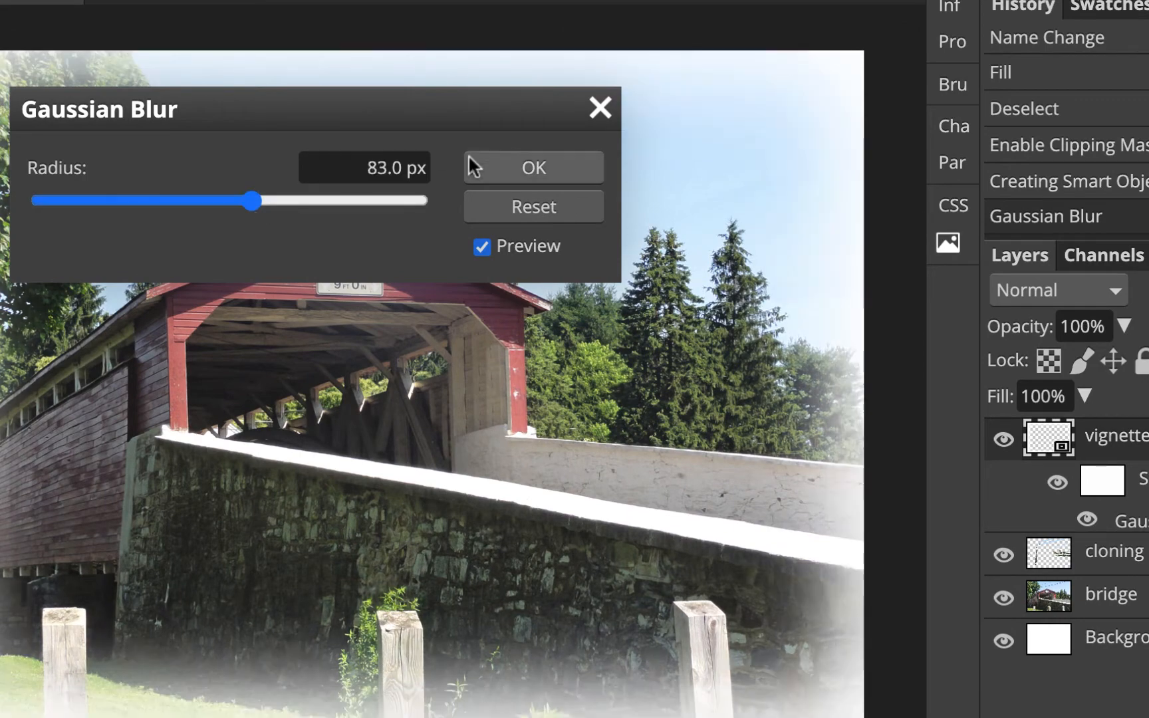
pyautogui.click(600, 109)
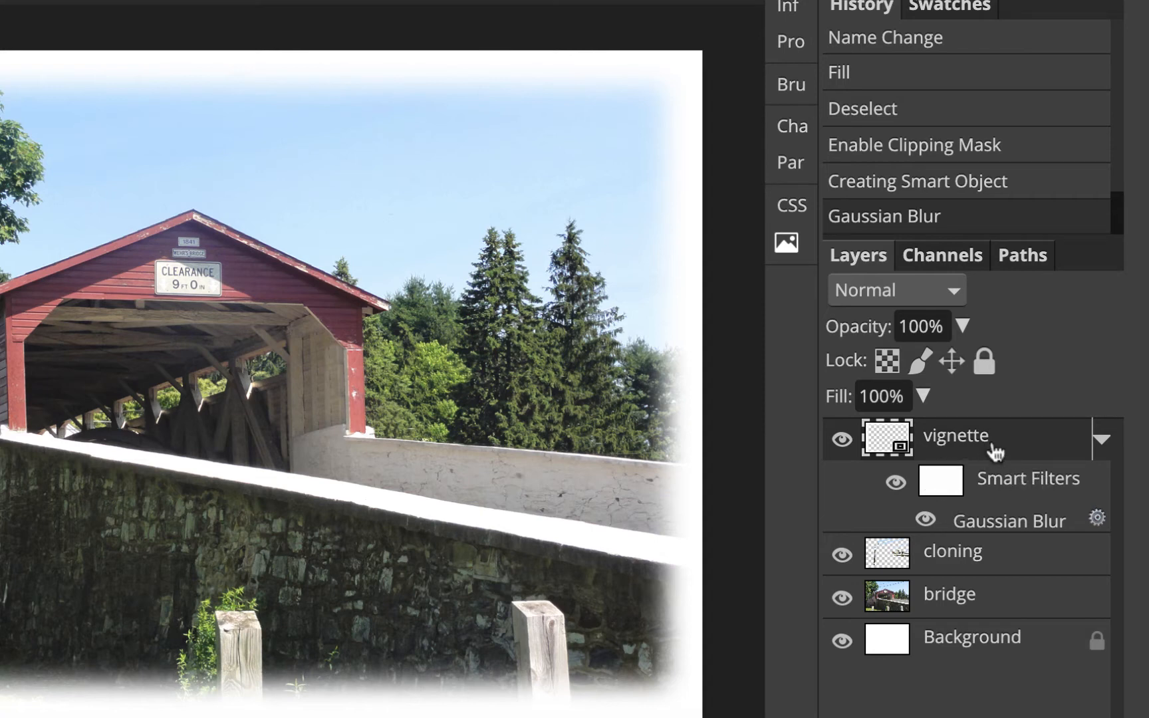
# - Compare the photo with the vignette layer hidden and shown, and collapse that layer's smart filter list
pyautogui.click(842, 441)
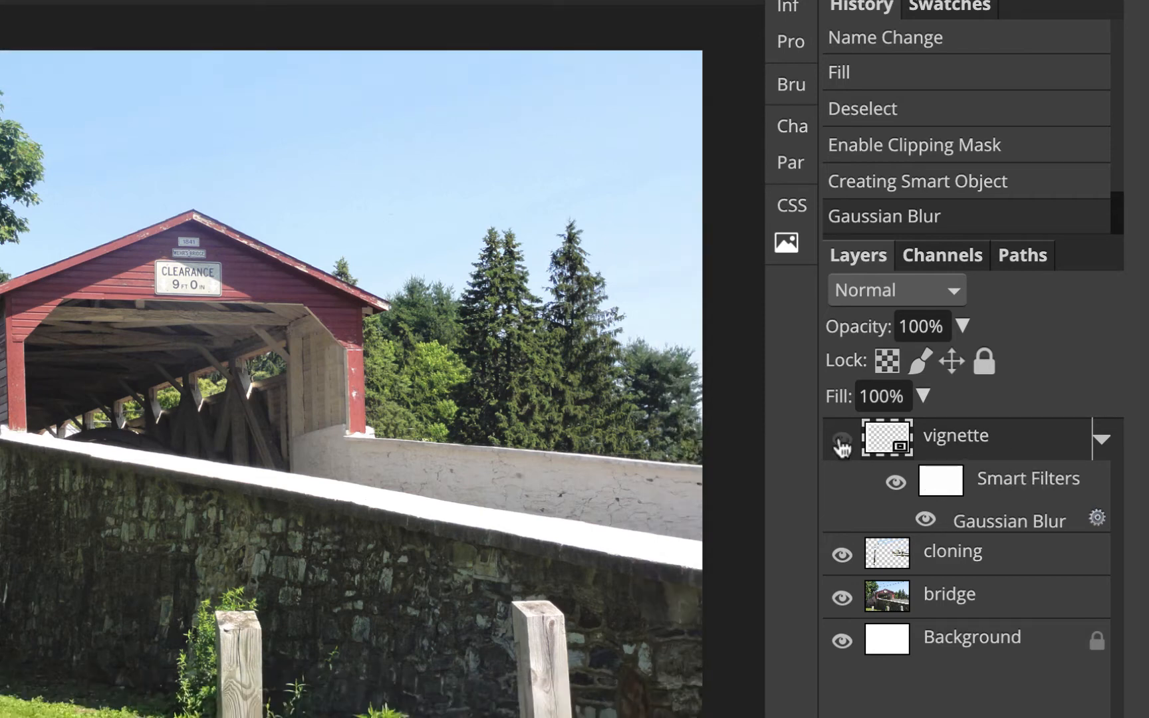
pyautogui.click(842, 441)
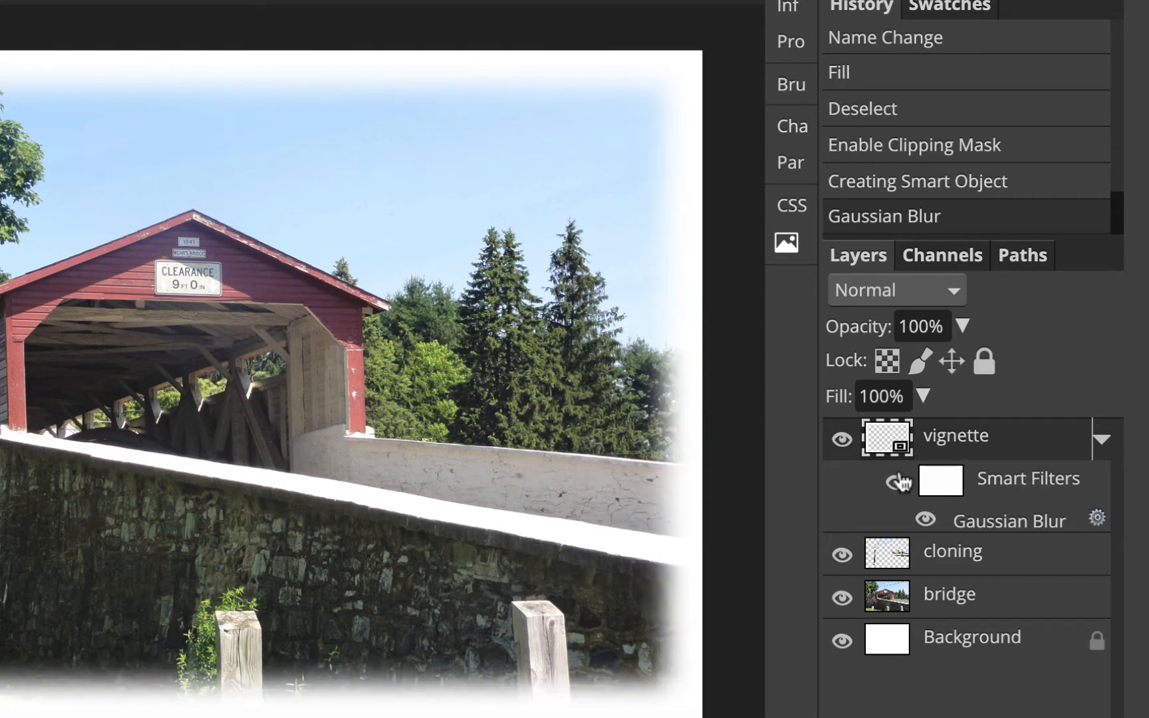
pyautogui.click(1102, 439)
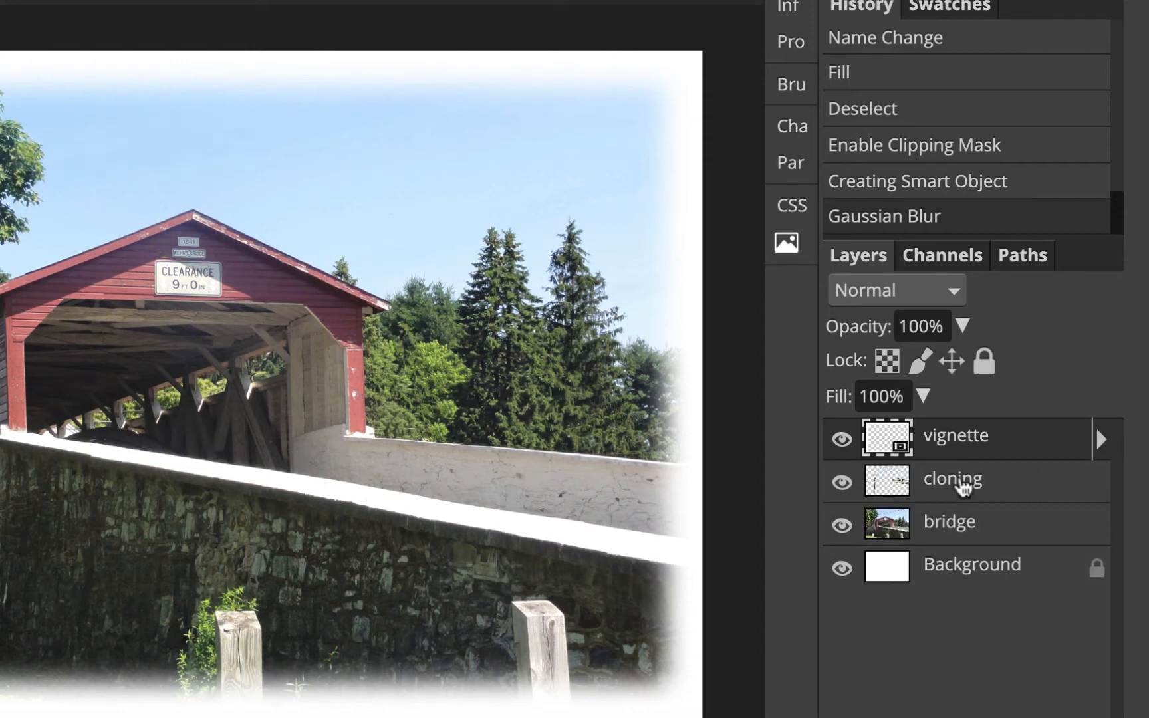
# - Add a new layer directly above the cloning layer and name it colorize
pyautogui.click(963, 489)
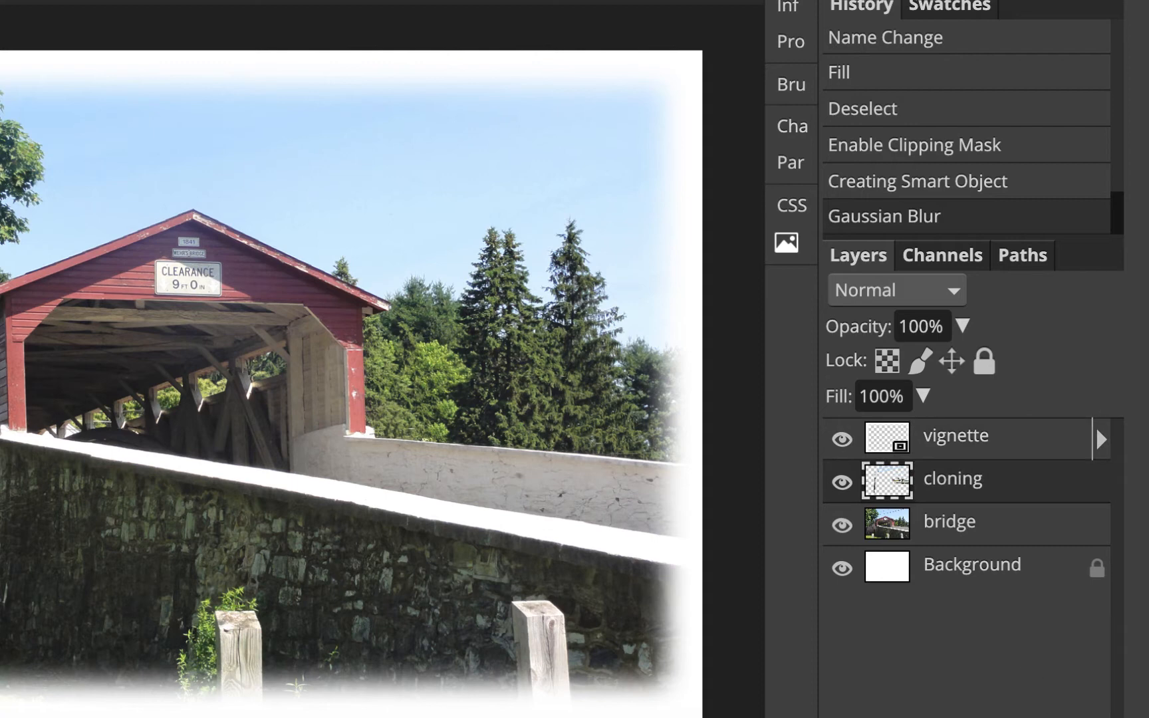
pyautogui.click(1051, 716)
pyautogui.doubleClick(954, 479)
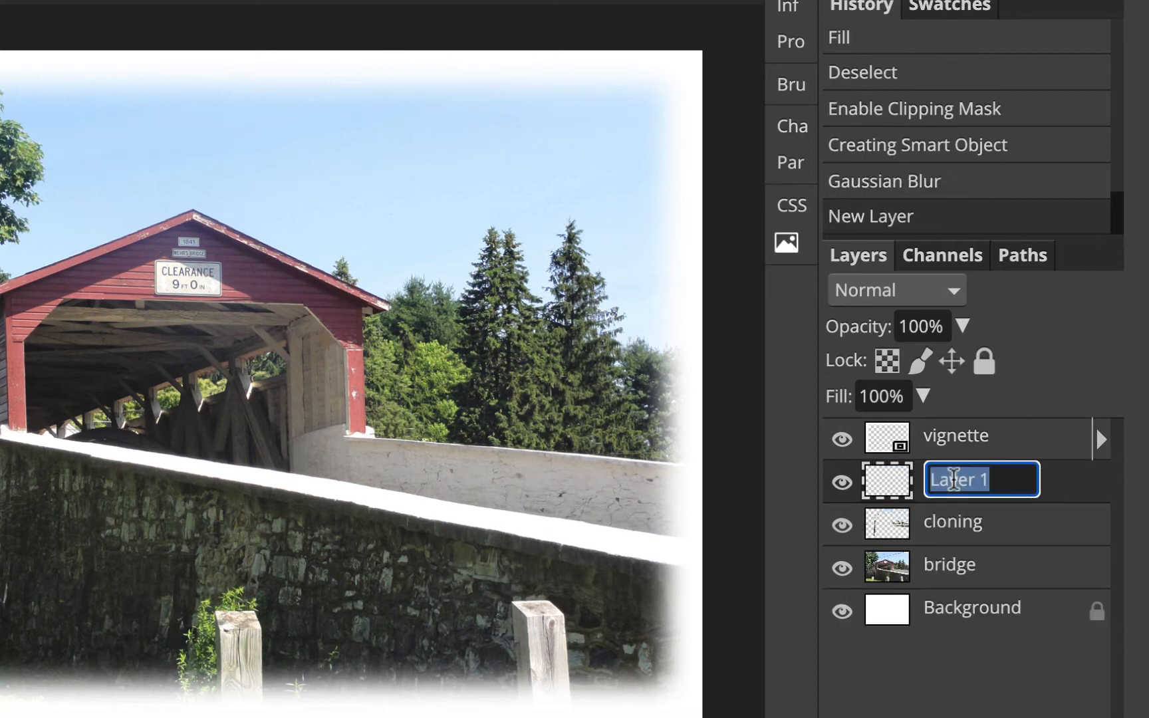
pyautogui.write('color')
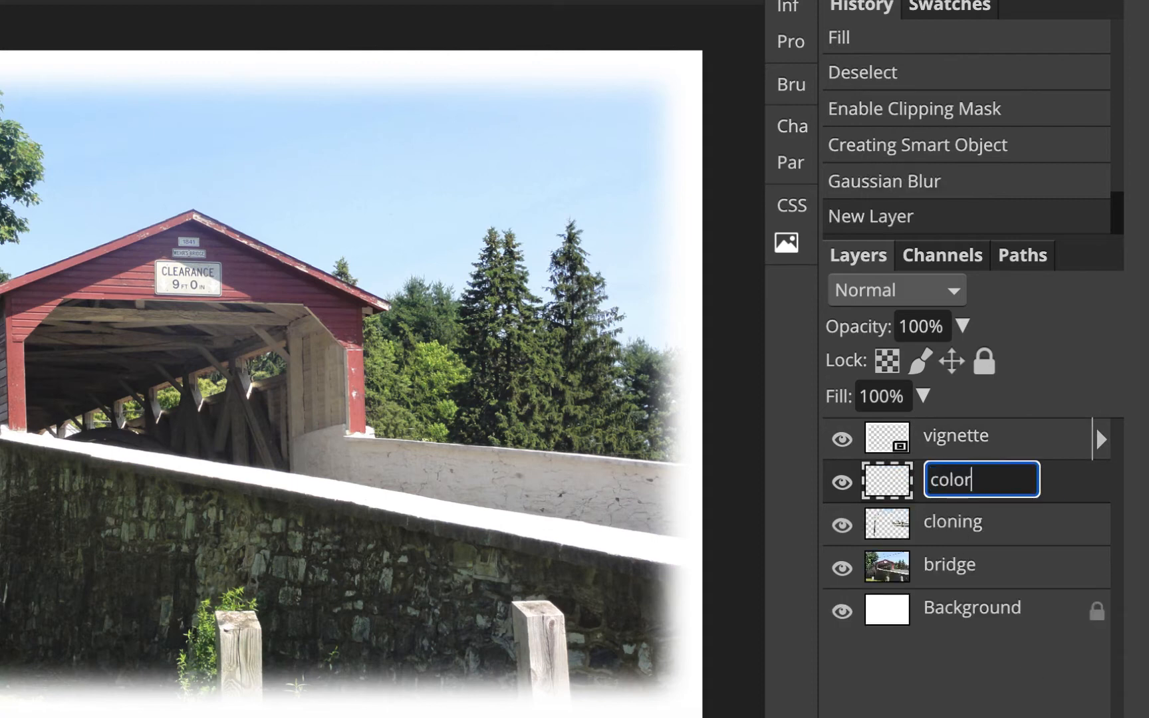
pyautogui.write('ize')
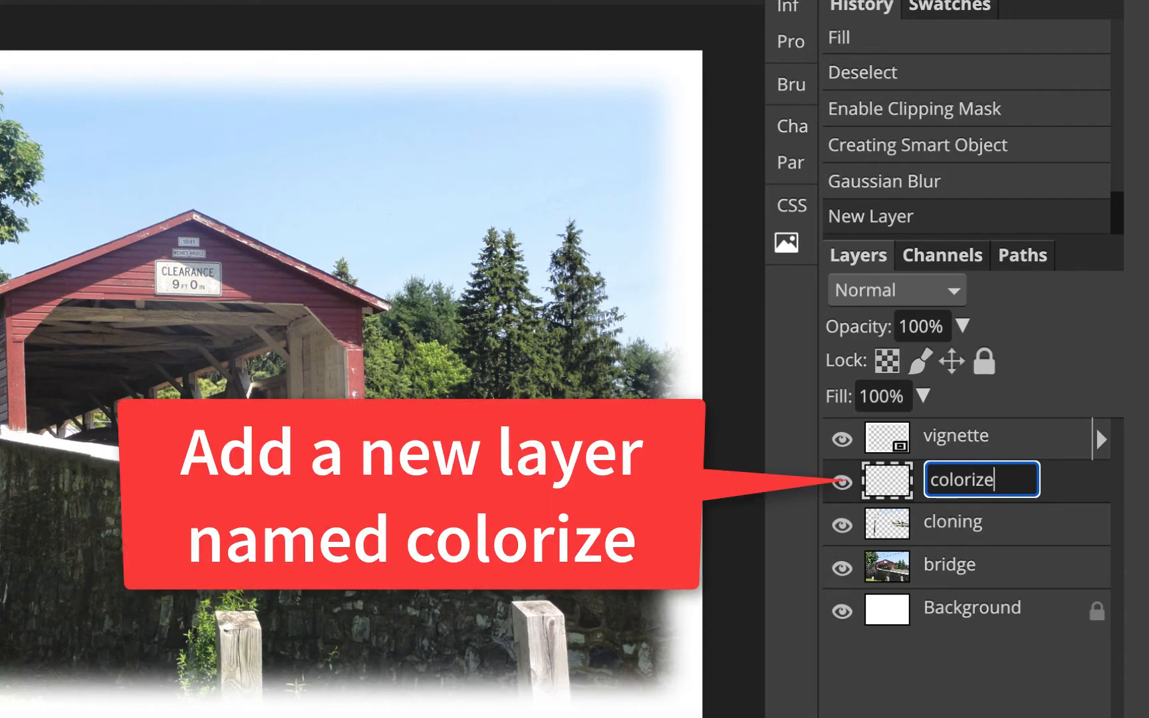
pyautogui.press('Return')
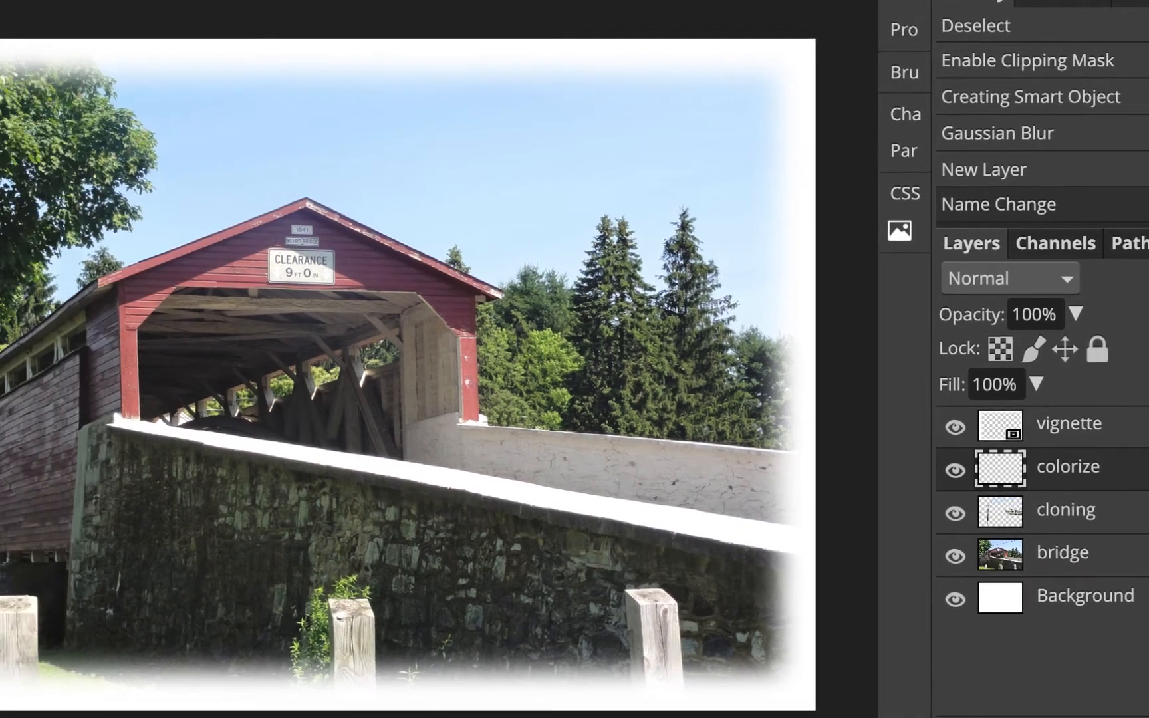
# - Set the foreground colour to a medium brown, hex ae8359
pyautogui.click(13, 624)
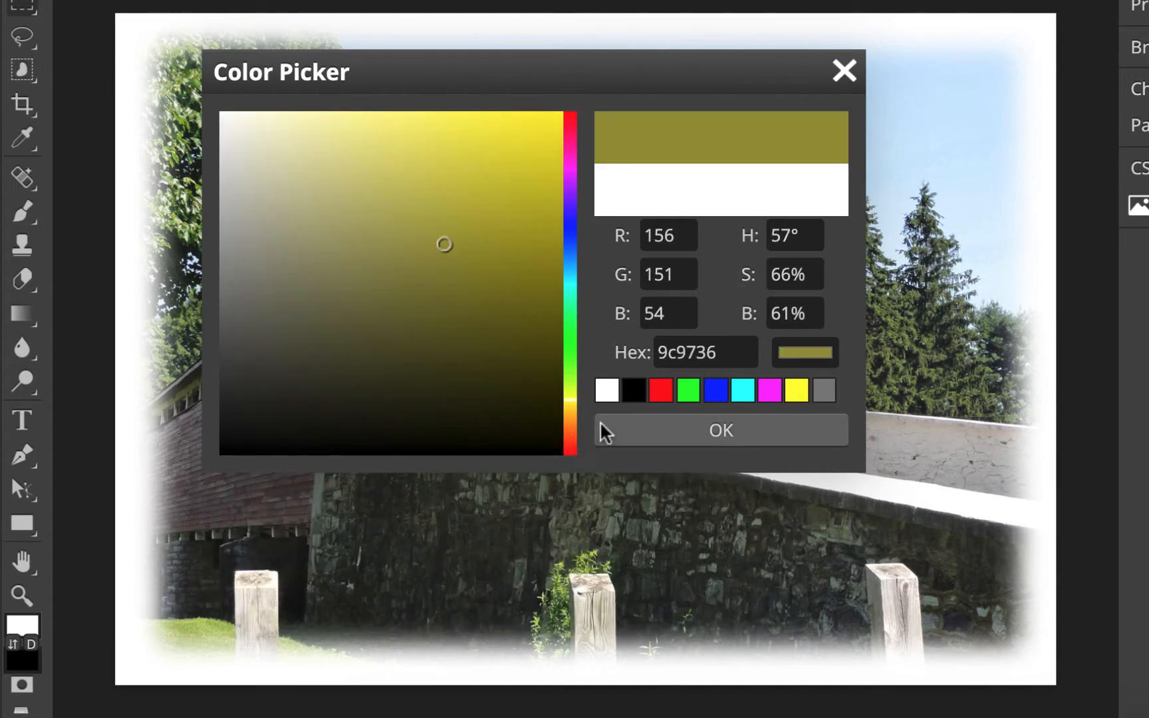
pyautogui.click(566, 419)
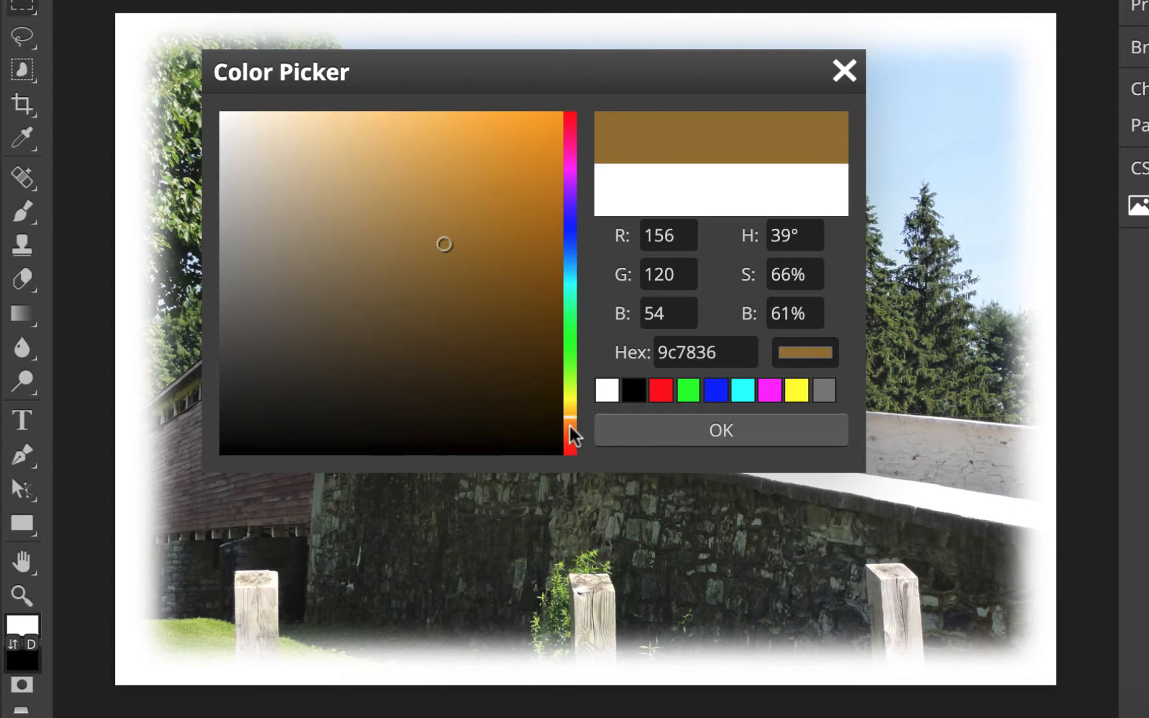
pyautogui.click(570, 427)
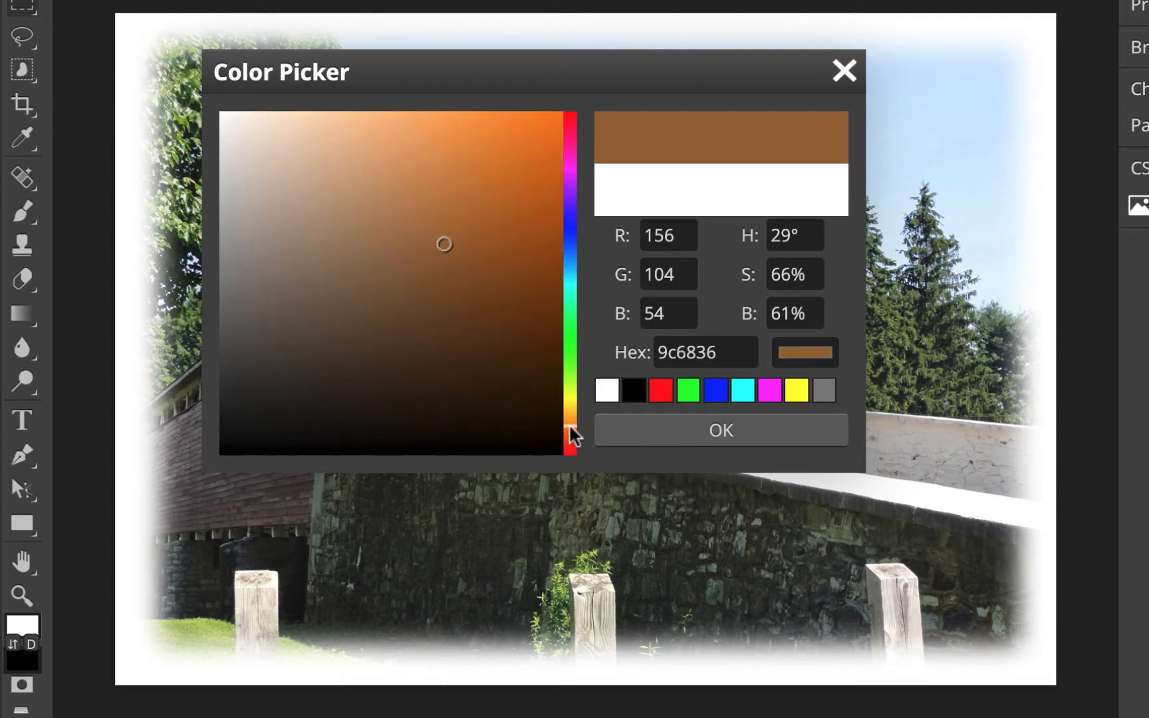
pyautogui.click(449, 159)
pyautogui.click(422, 252)
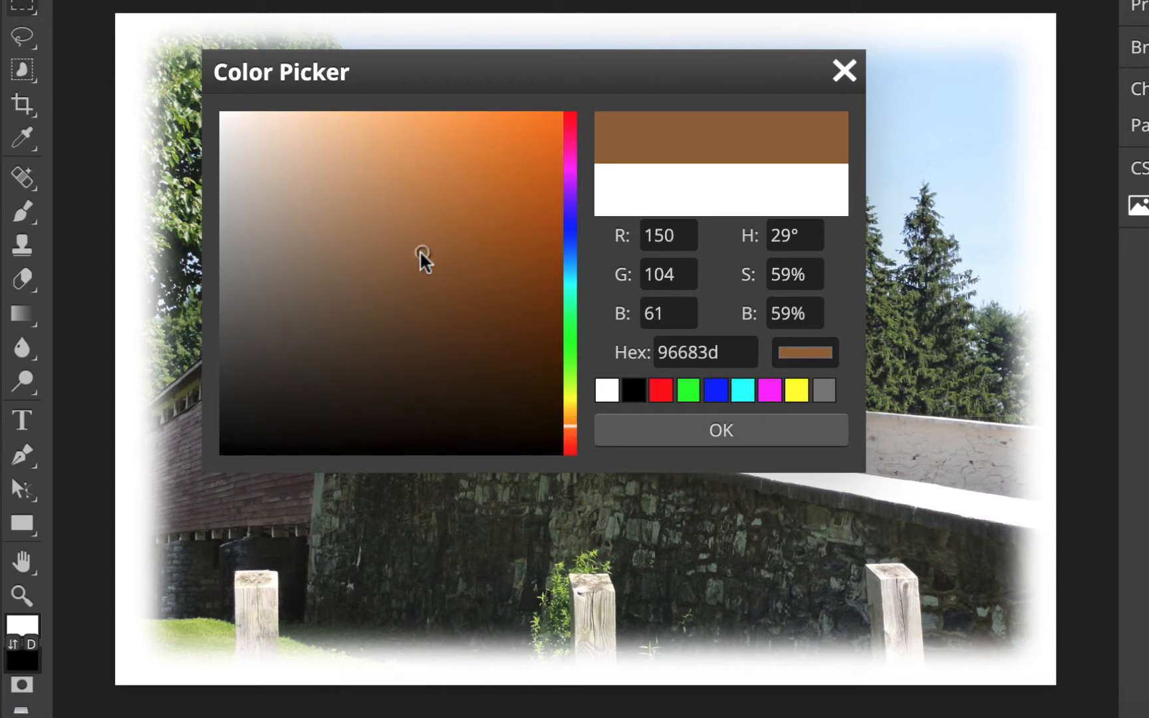
pyautogui.click(369, 236)
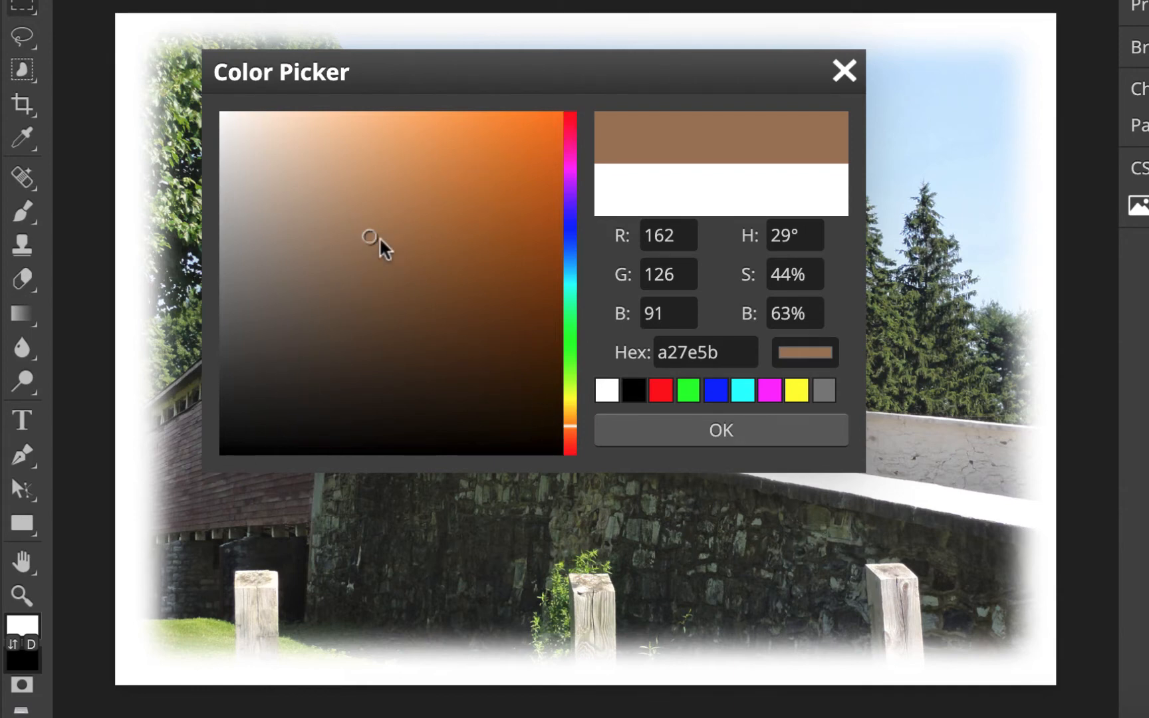
pyautogui.moveTo(365, 237)
pyautogui.mouseDown()
pyautogui.moveTo(269, 246)
pyautogui.moveTo(533, 242)
pyautogui.moveTo(256, 230)
pyautogui.moveTo(405, 243)
pyautogui.moveTo(386, 220)
pyautogui.mouseUp()
pyautogui.click(731, 427)
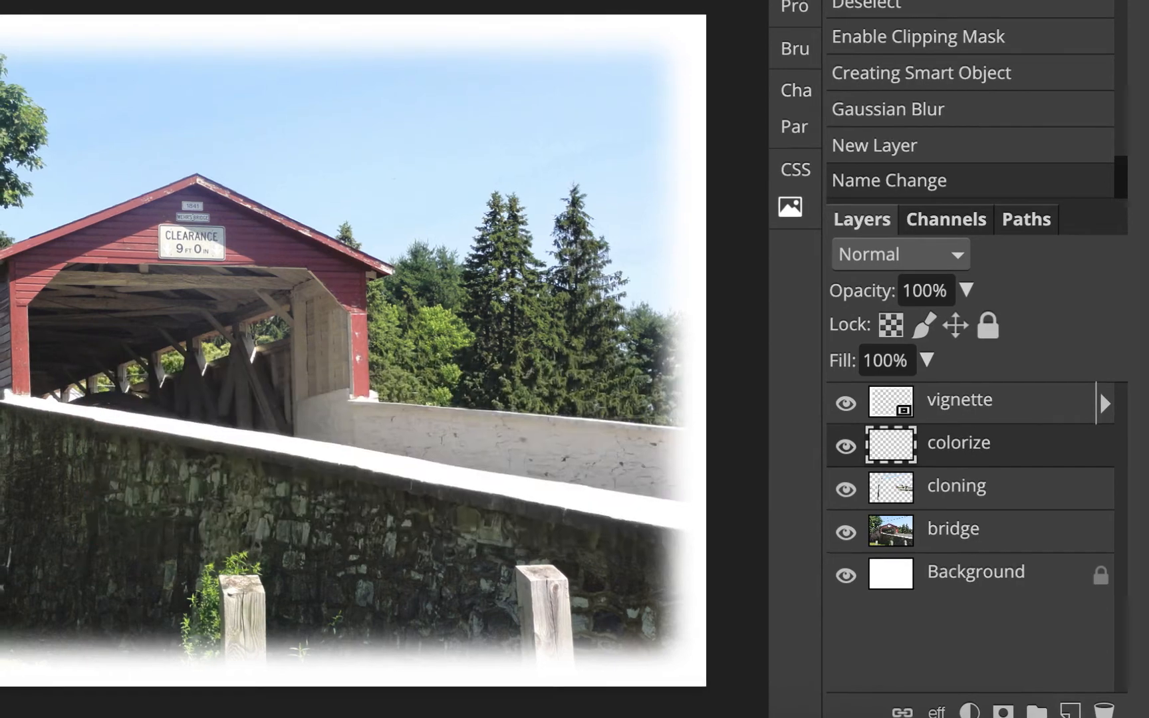
# - Fill the colorize layer with the foreground colour in Normal mode at 100% opacity
pyautogui.click(79, 28)
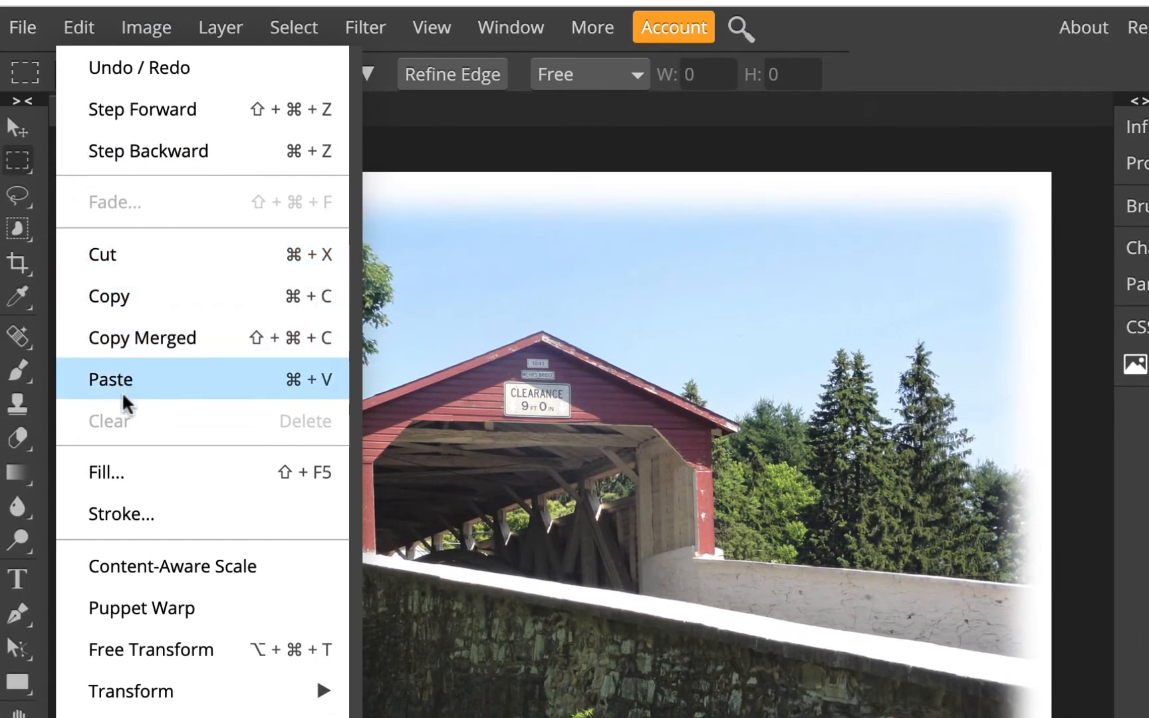
pyautogui.click(115, 473)
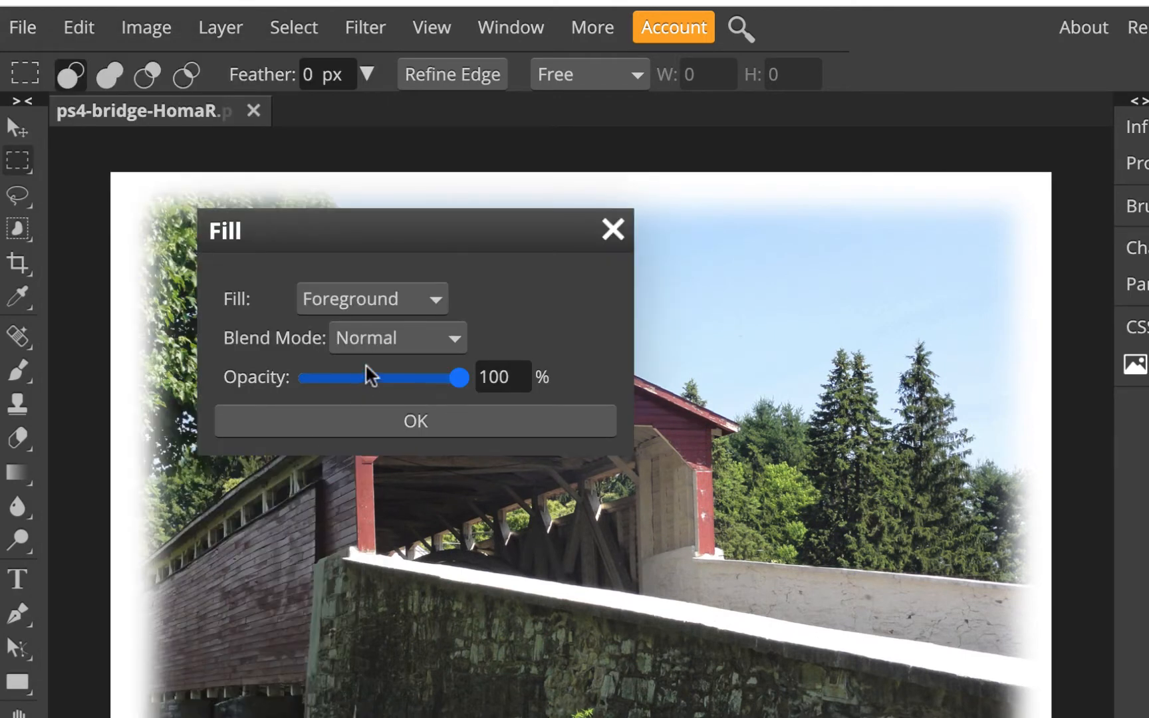
pyautogui.click(431, 436)
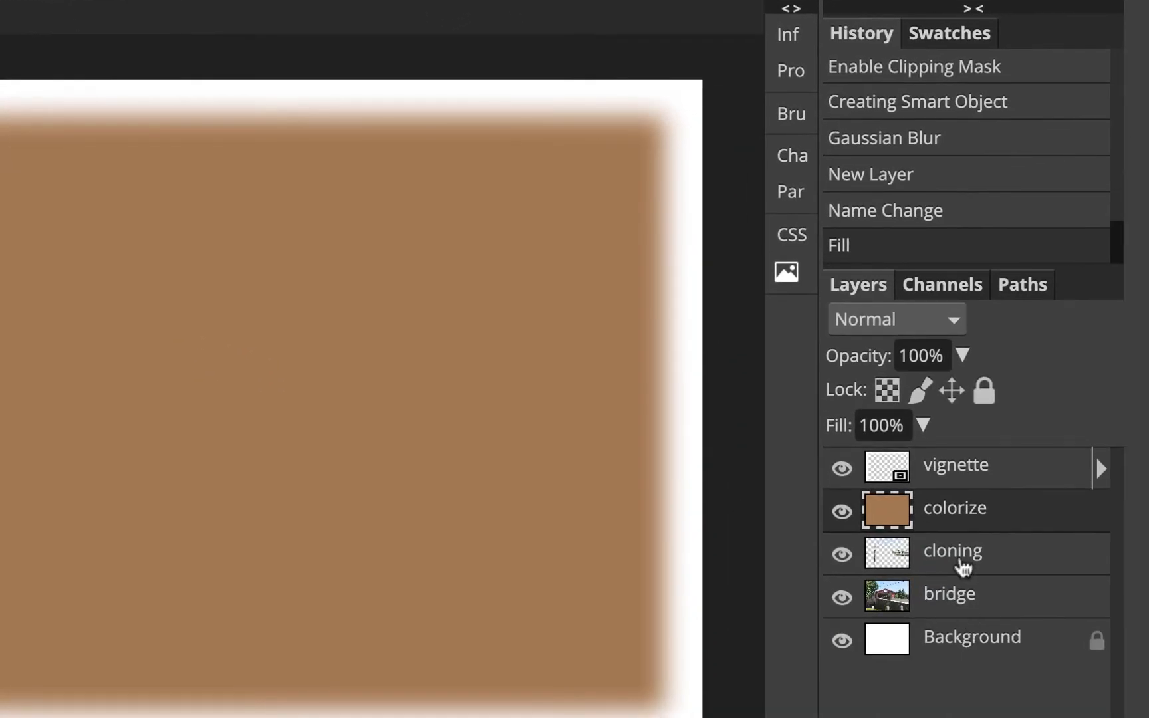
# - Change the colorize layer's blend mode to Color and set its opacity to 100%
pyautogui.click(891, 326)
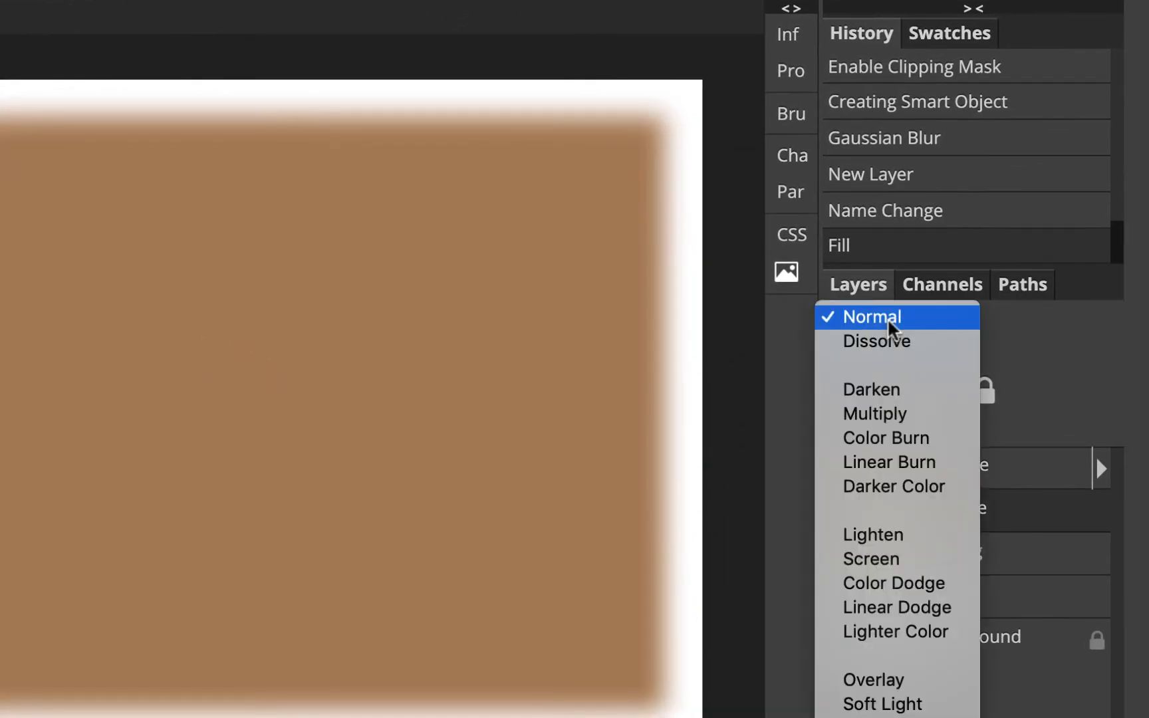
pyautogui.scroll(-5, 905, 625)
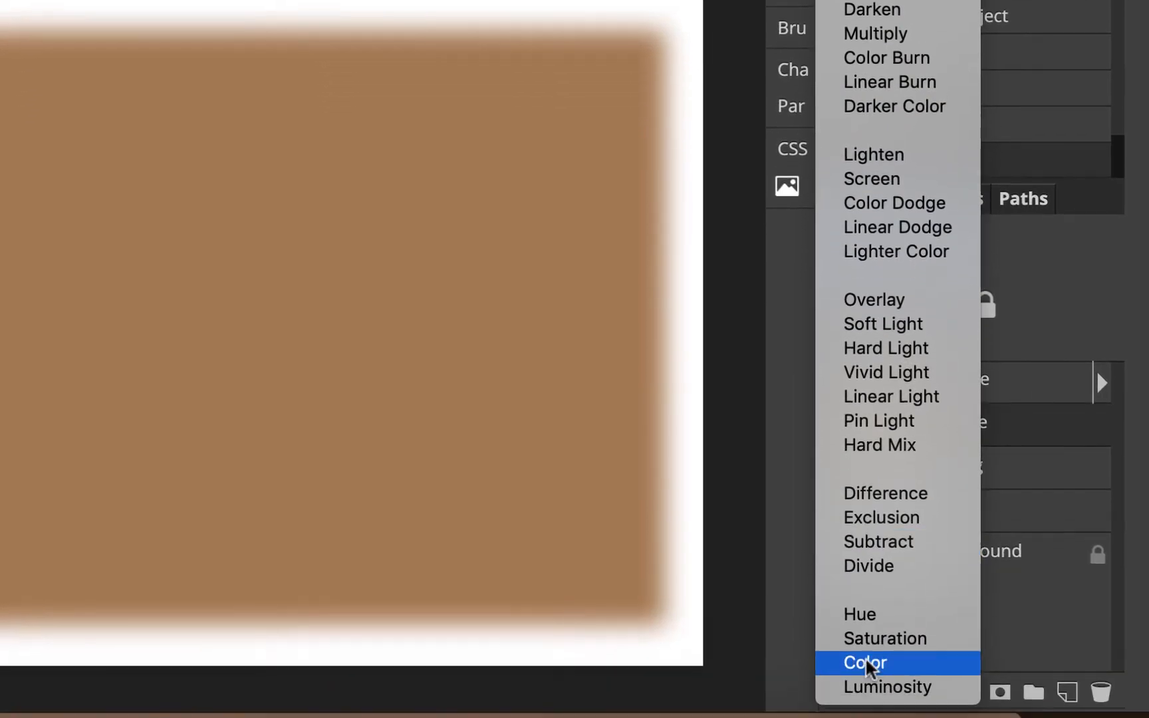
pyautogui.click(867, 692)
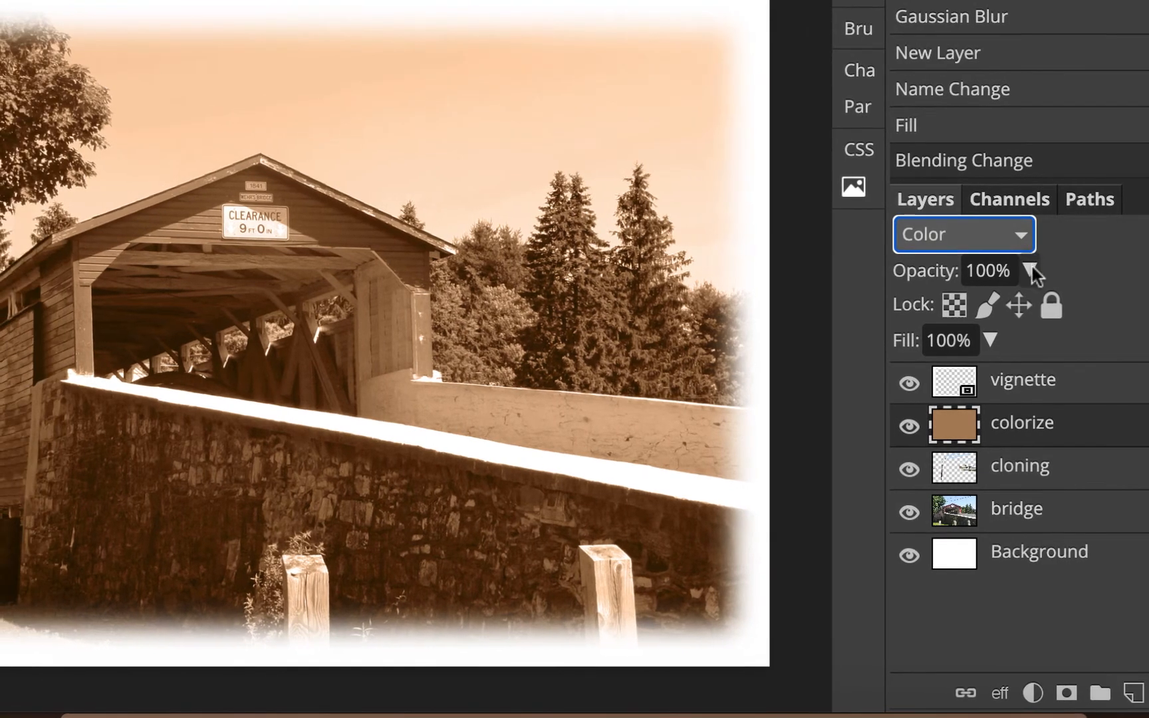
pyautogui.click(1030, 270)
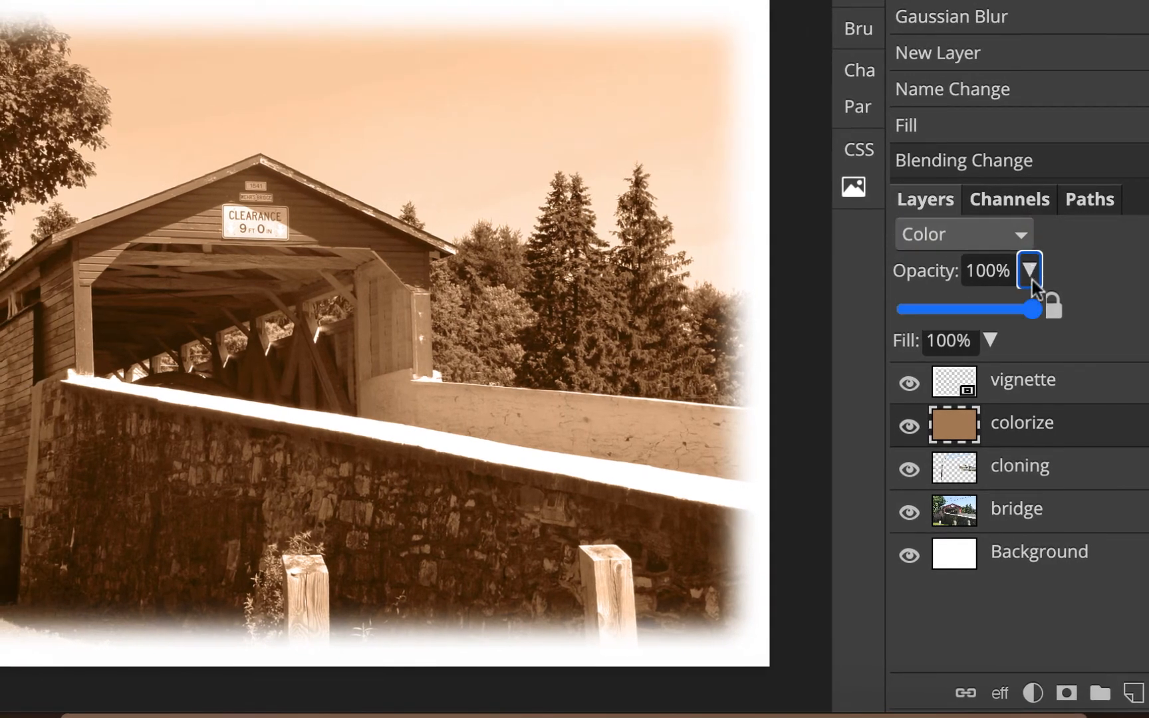
pyautogui.moveTo(1028, 310); pyautogui.dragTo(1070, 314)
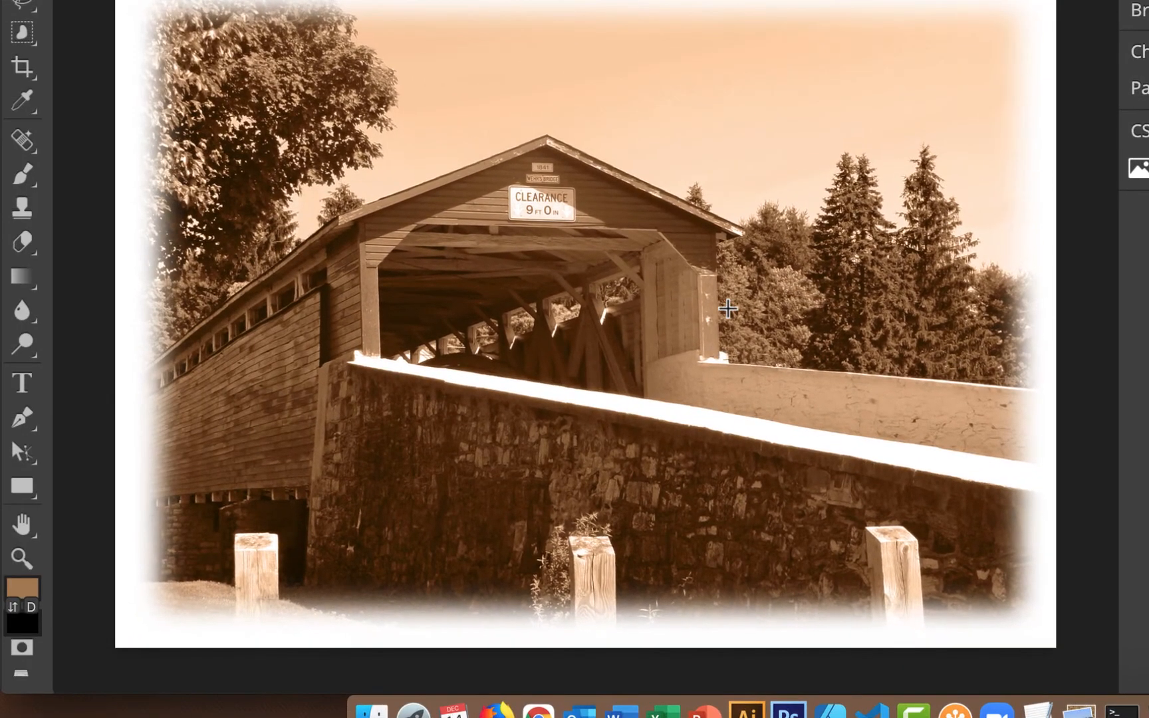
# - Change the foreground colour to a lighter brown, hex c6a381, and refill the colorize layer with it
pyautogui.click(28, 589)
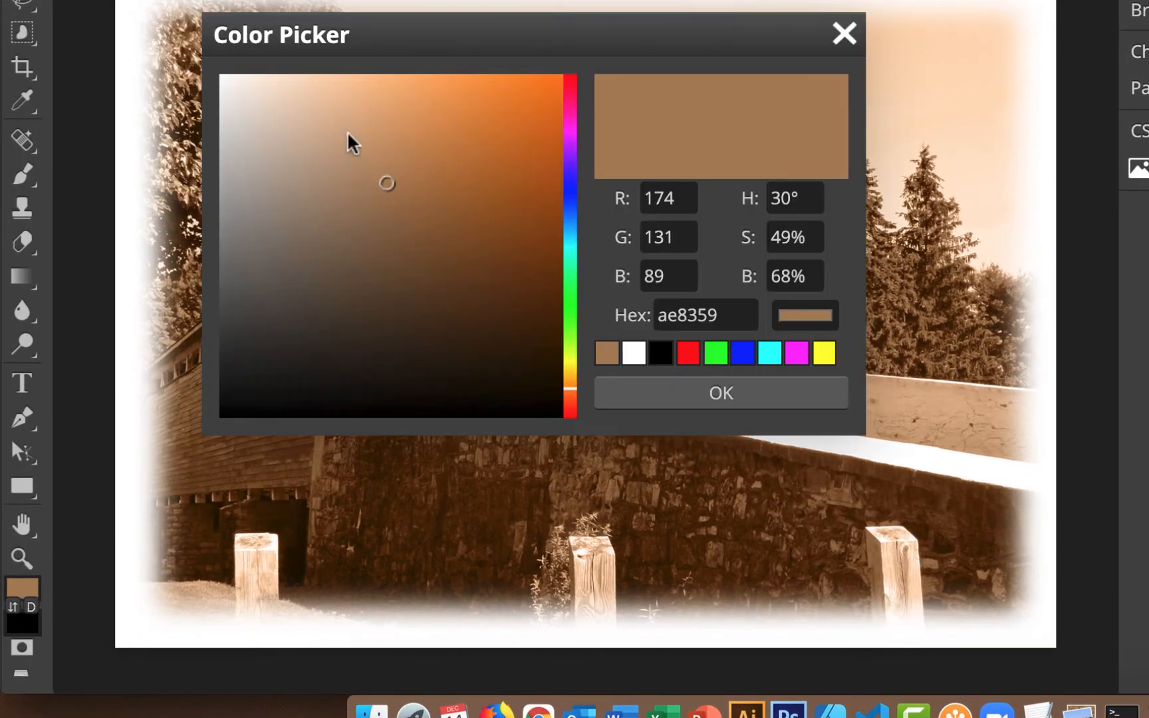
pyautogui.click(337, 148)
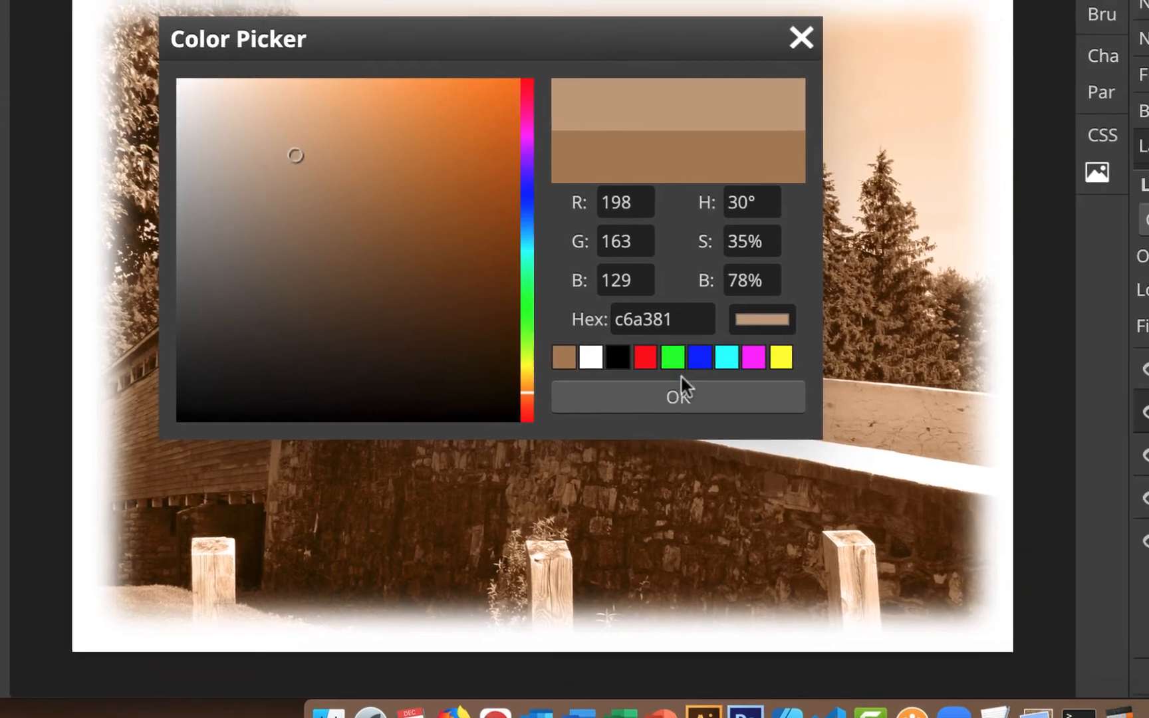
pyautogui.click(721, 391)
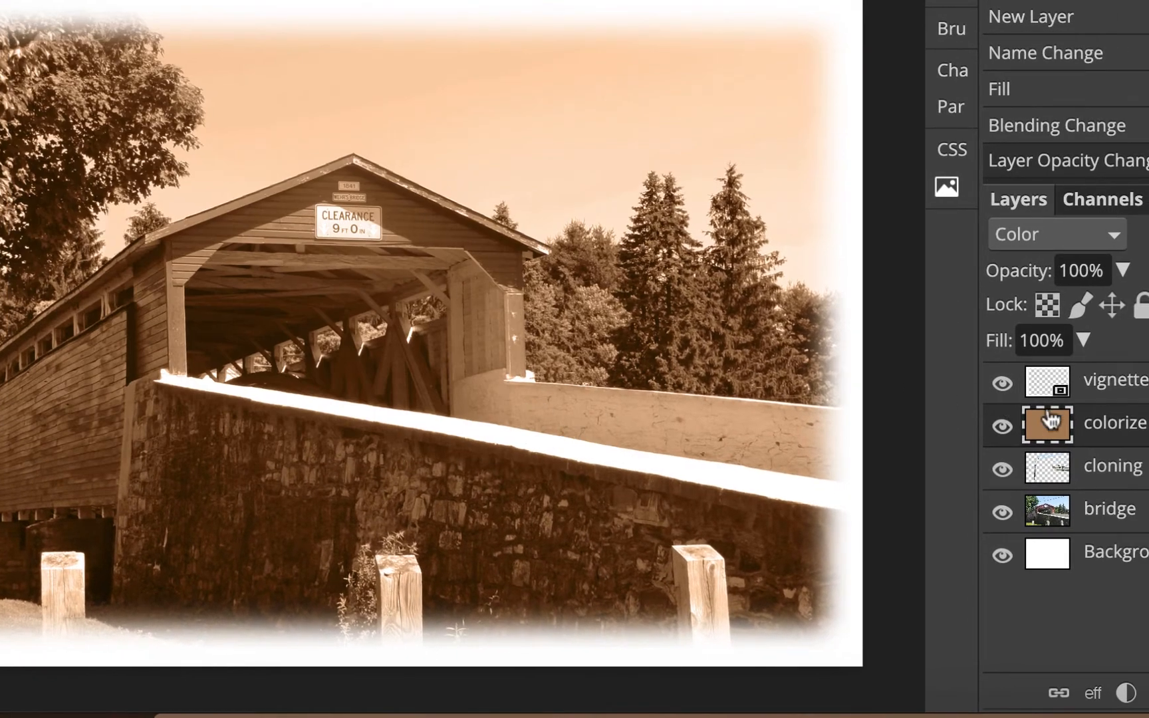
pyautogui.hotkey('alt', 'BackSpace')
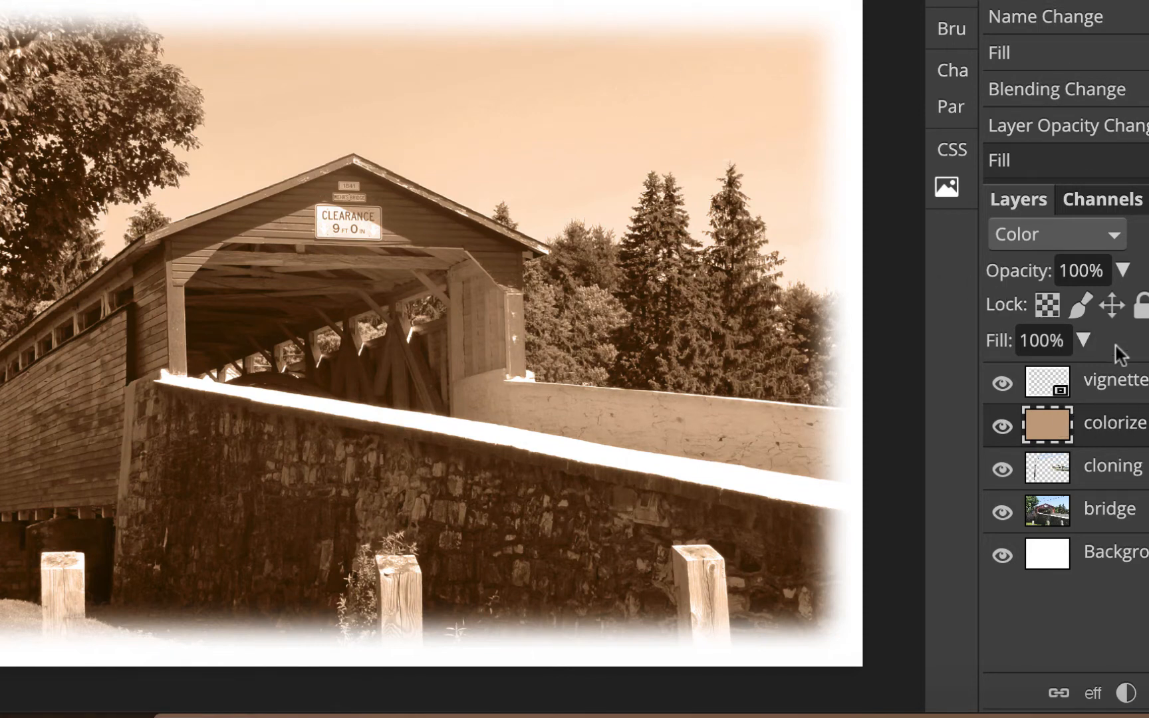
# - Reduce the colorize layer's opacity to 66%
pyautogui.click(1122, 269)
pyautogui.moveTo(1125, 308); pyautogui.dragTo(1083, 310)
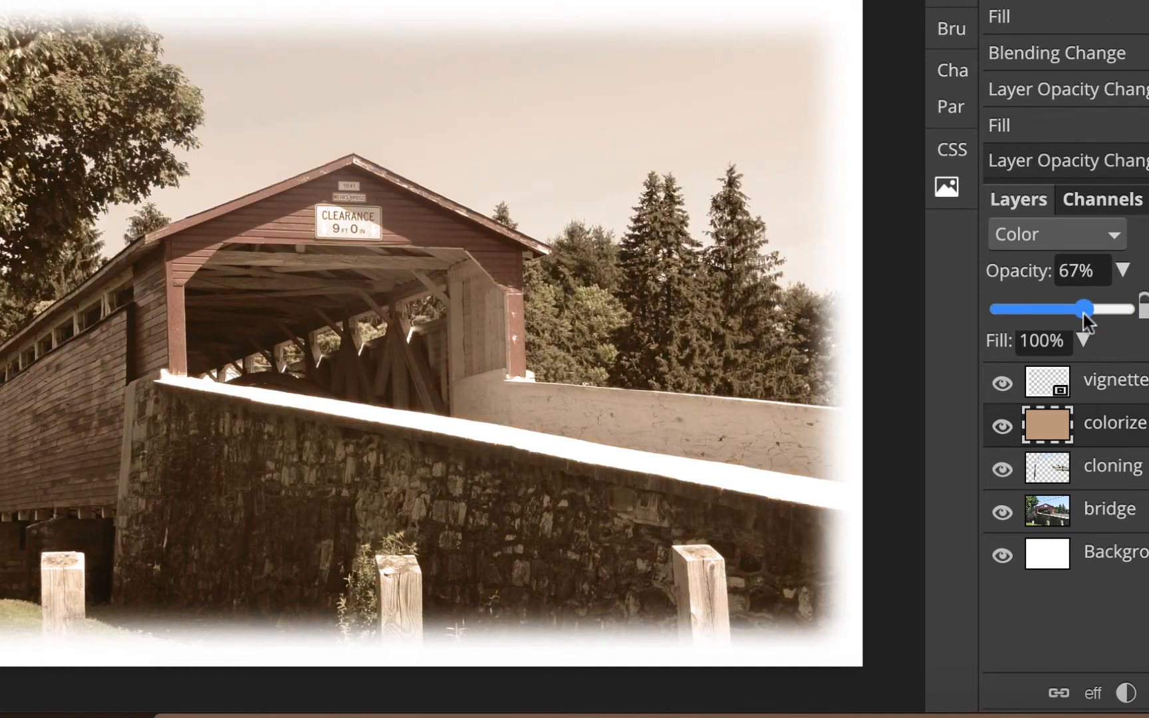
pyautogui.moveTo(1082, 311); pyautogui.dragTo(1080, 311)
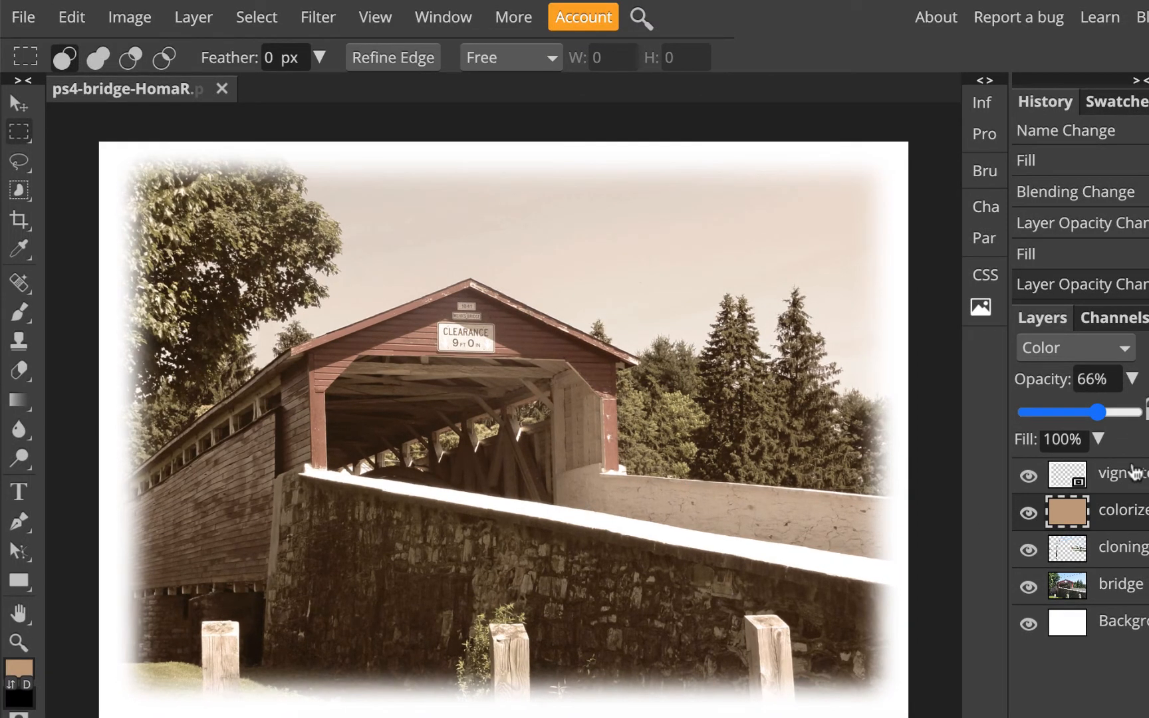
# - Compare the photo with the cloning layer hidden and shown, leaving the layer shown
pyautogui.click(1028, 550)
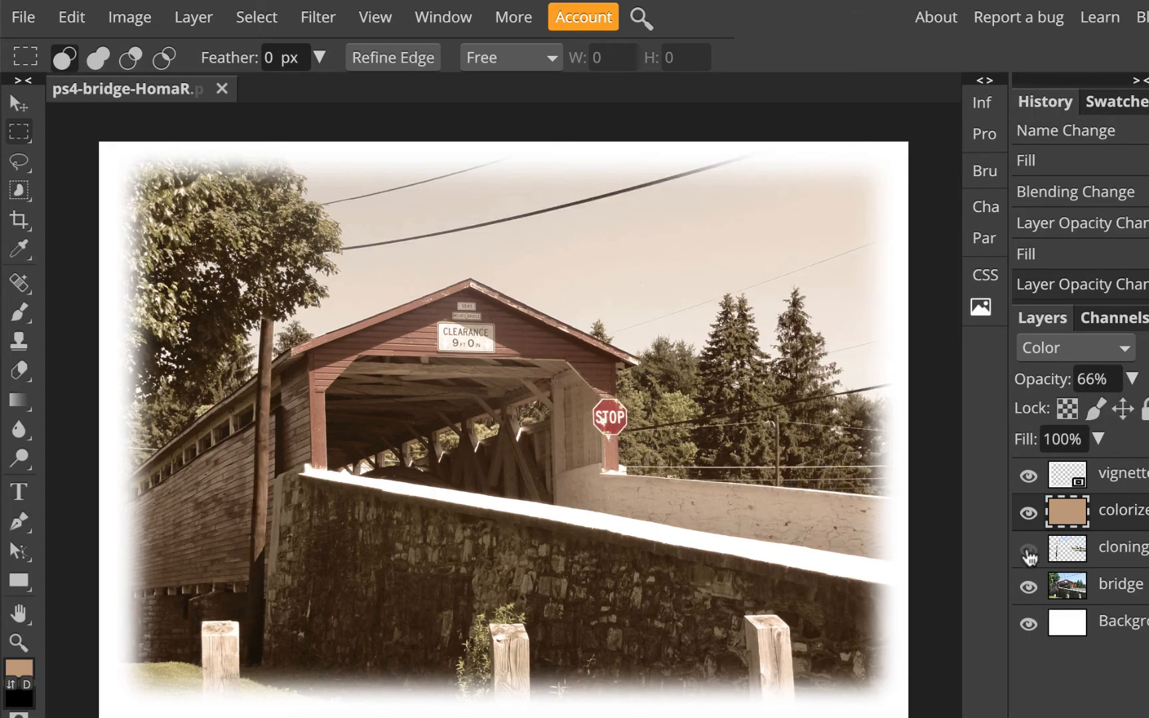
pyautogui.click(1029, 551)
pyautogui.click(1029, 550)
pyautogui.click(1028, 550)
pyautogui.click(1029, 550)
pyautogui.click(1029, 550)
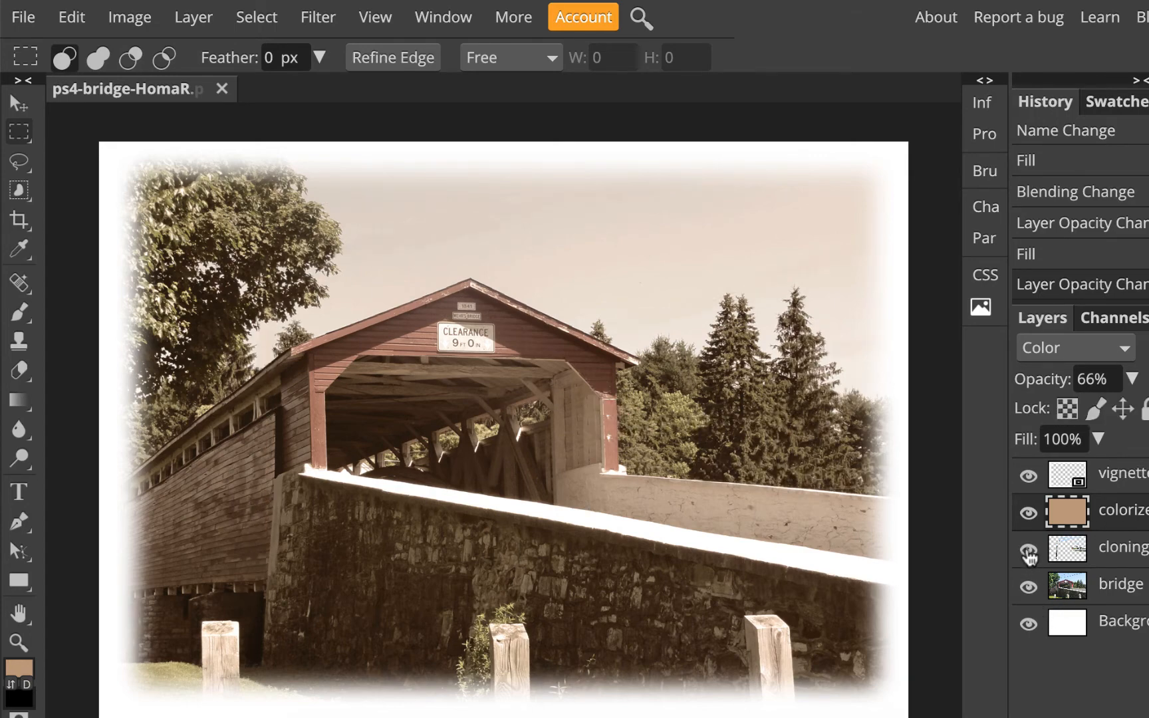
# - Save the layered document to Google Drive
pyautogui.click(24, 17)
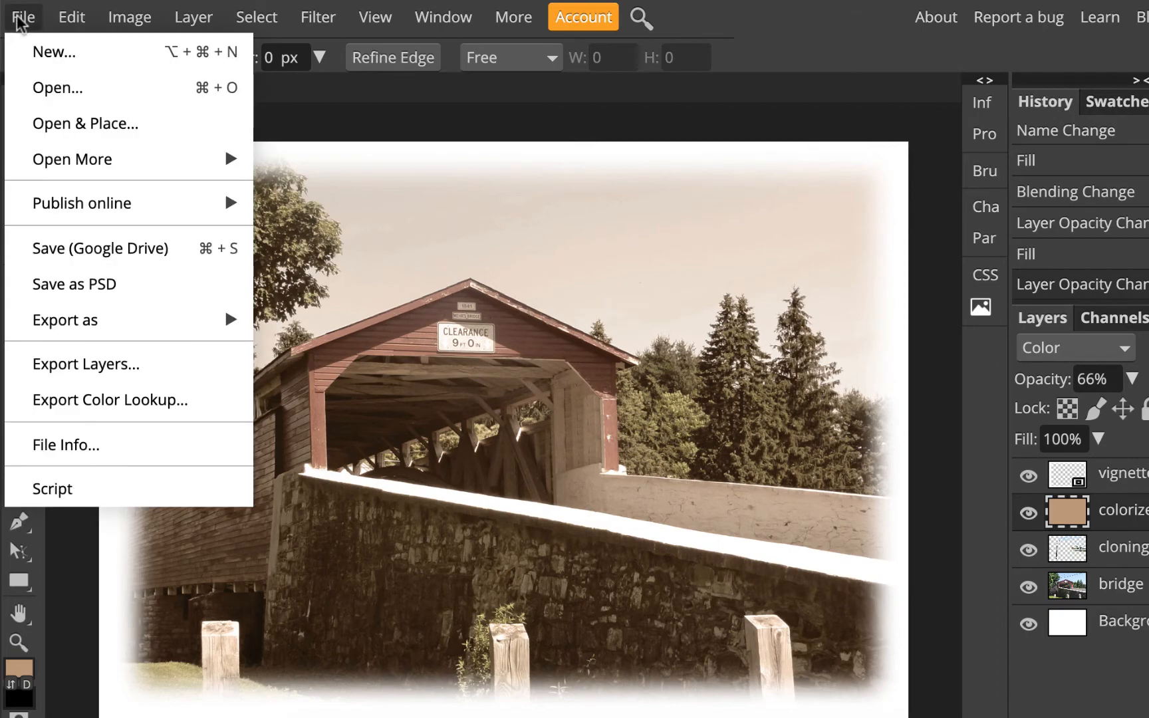
pyautogui.click(91, 254)
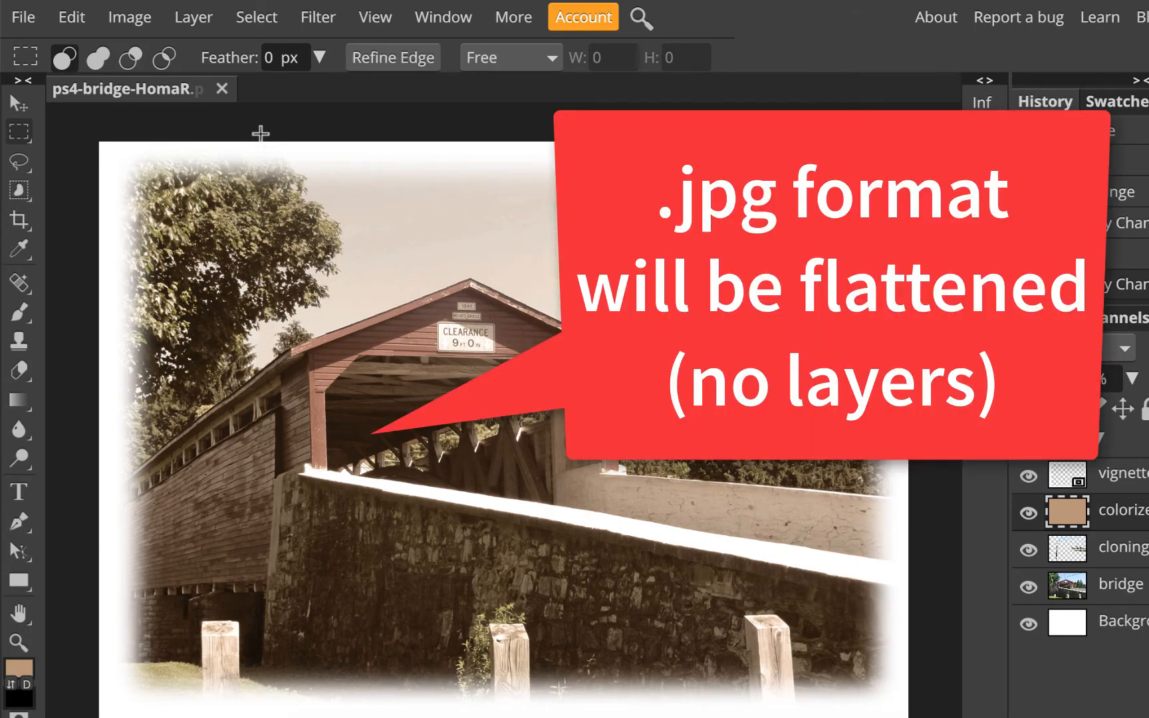
# - Start a JPG export of the image and scale it to 40% with width and height linked
pyautogui.click(27, 20)
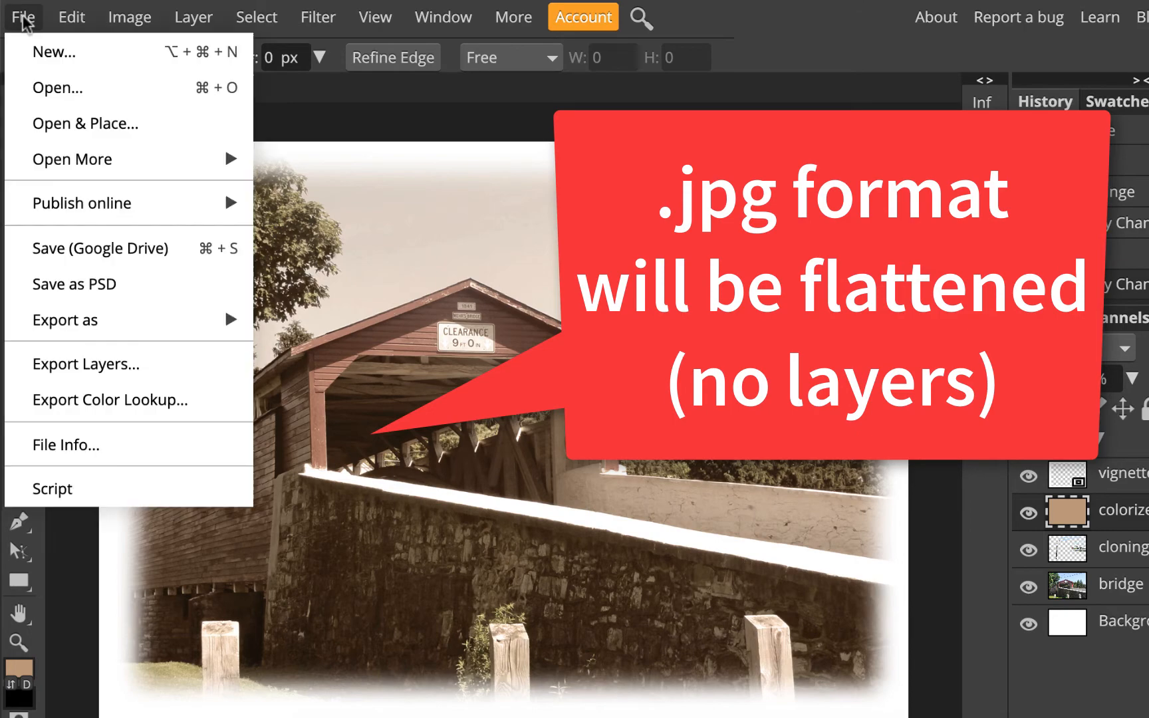
pyautogui.moveTo(80, 323)
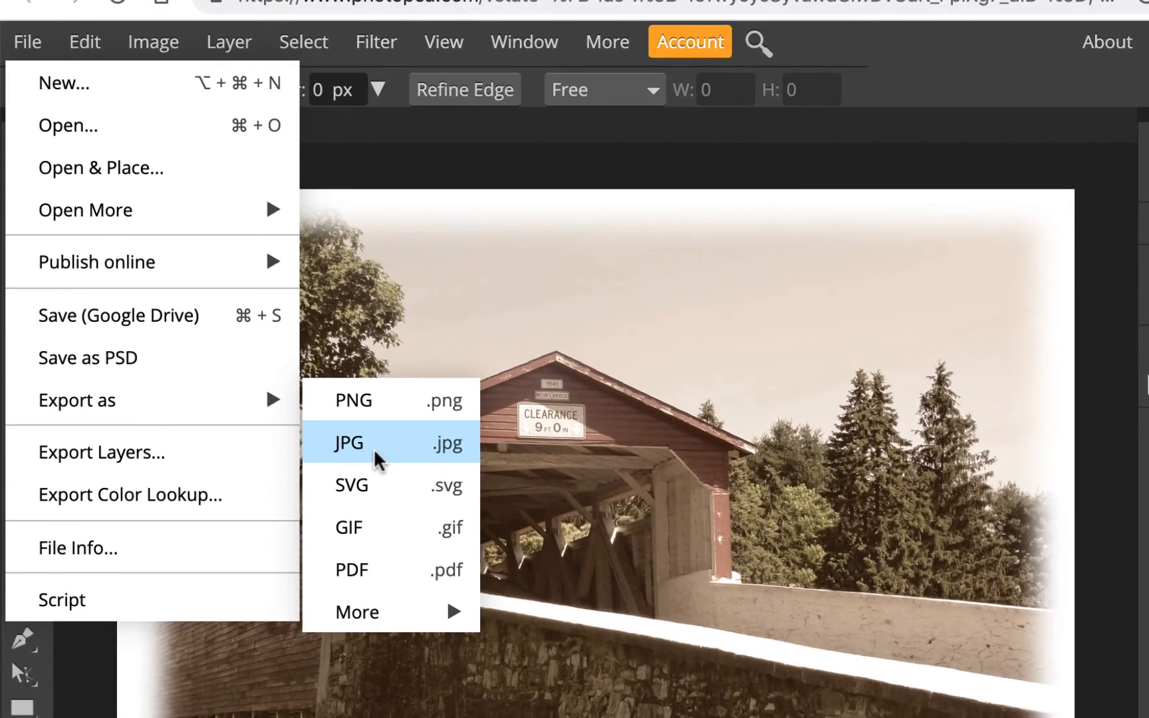
pyautogui.click(316, 362)
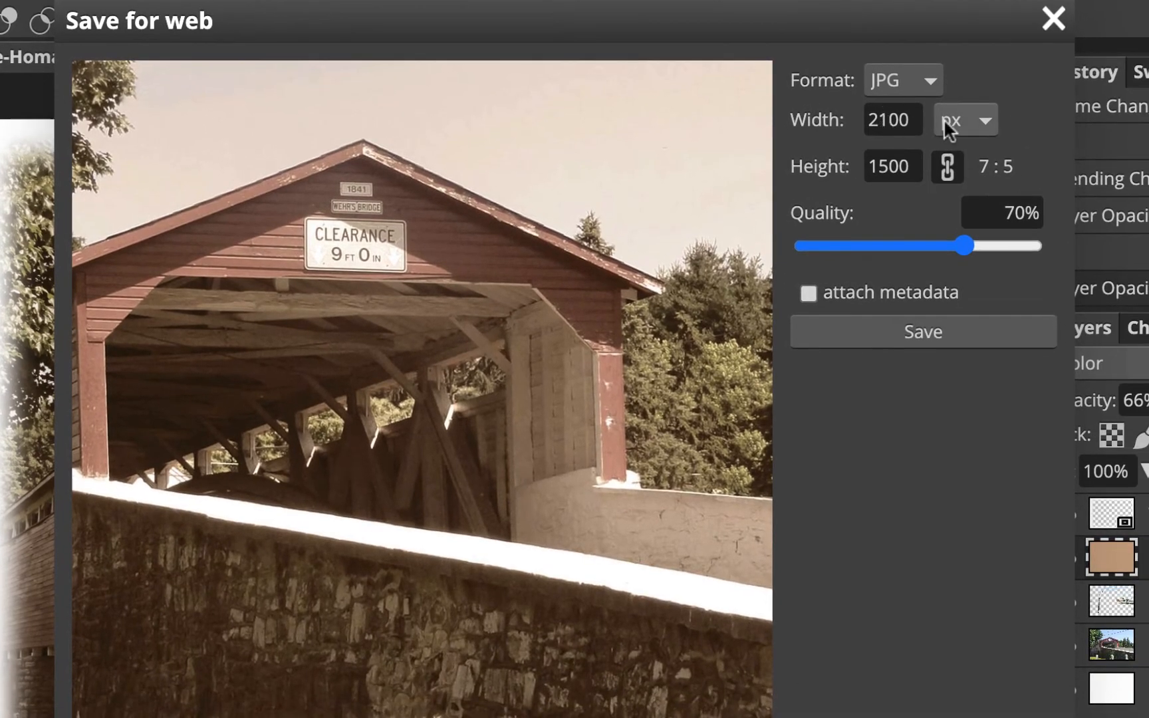
pyautogui.click(987, 113)
pyautogui.click(982, 136)
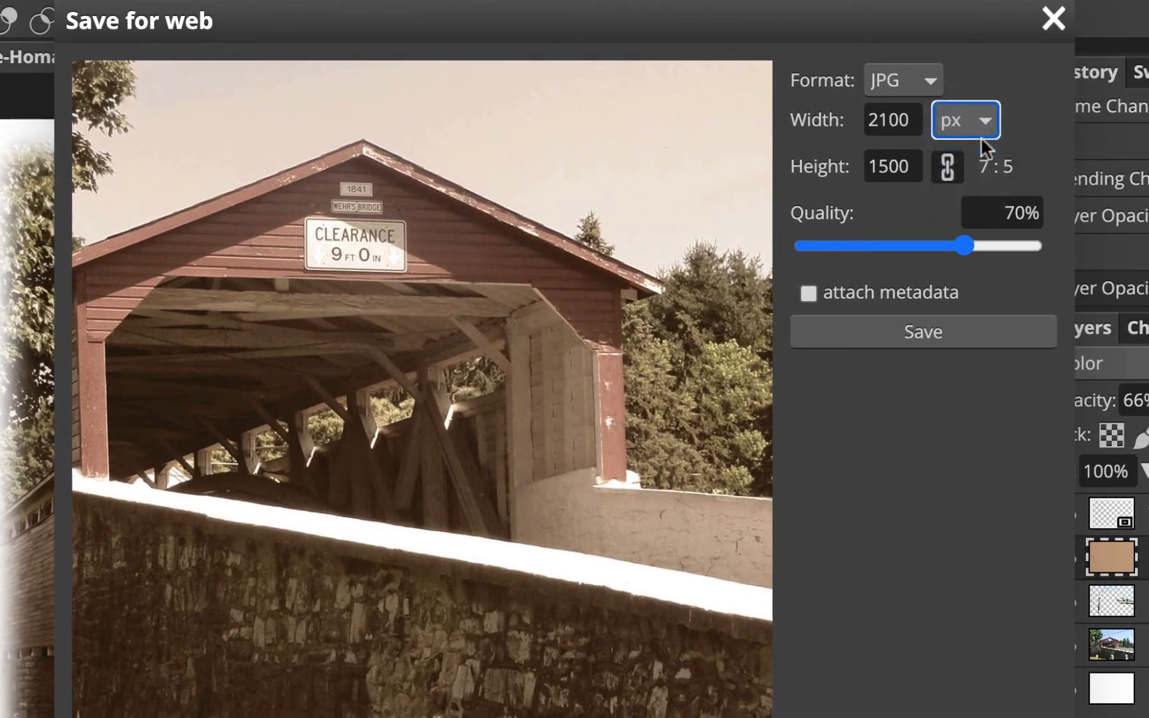
pyautogui.click(892, 120)
pyautogui.write('40')
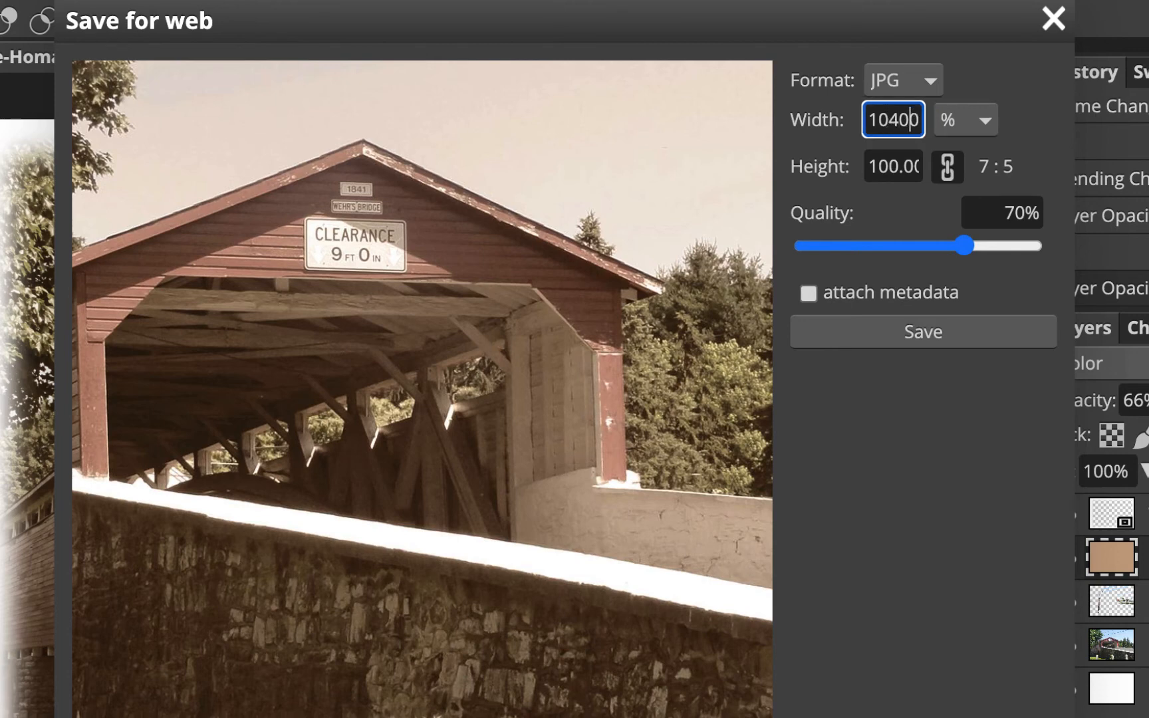
pyautogui.moveTo(865, 119); pyautogui.dragTo(990, 124)
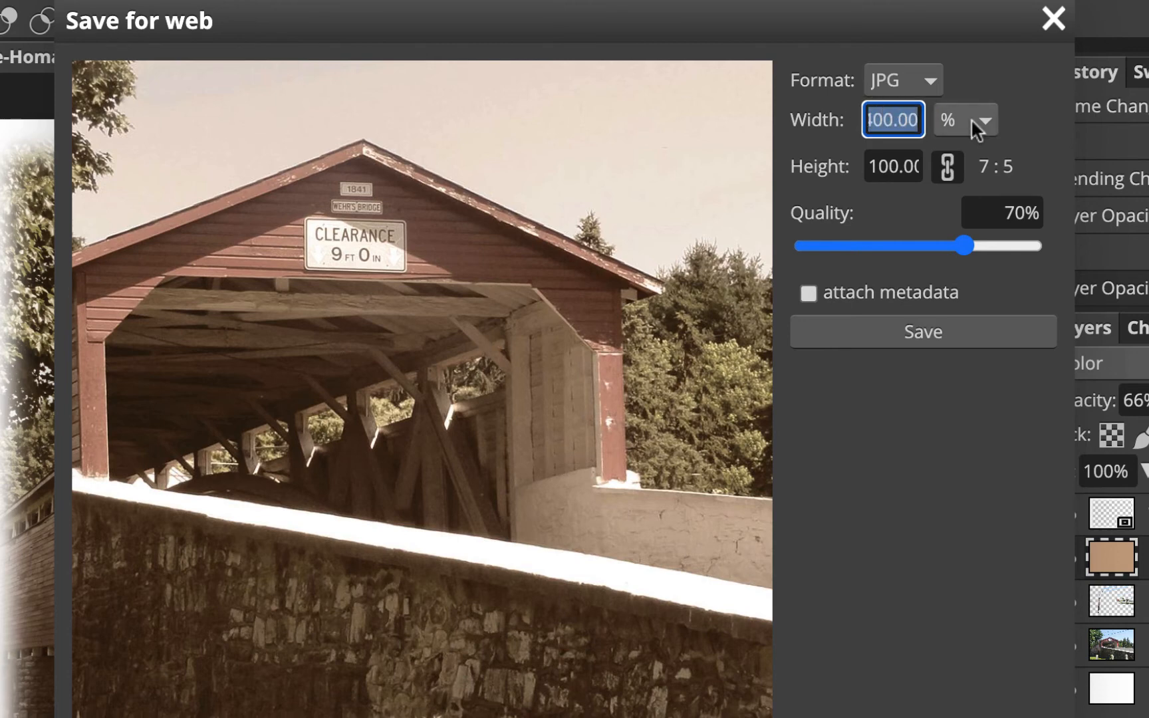
pyautogui.write('40')
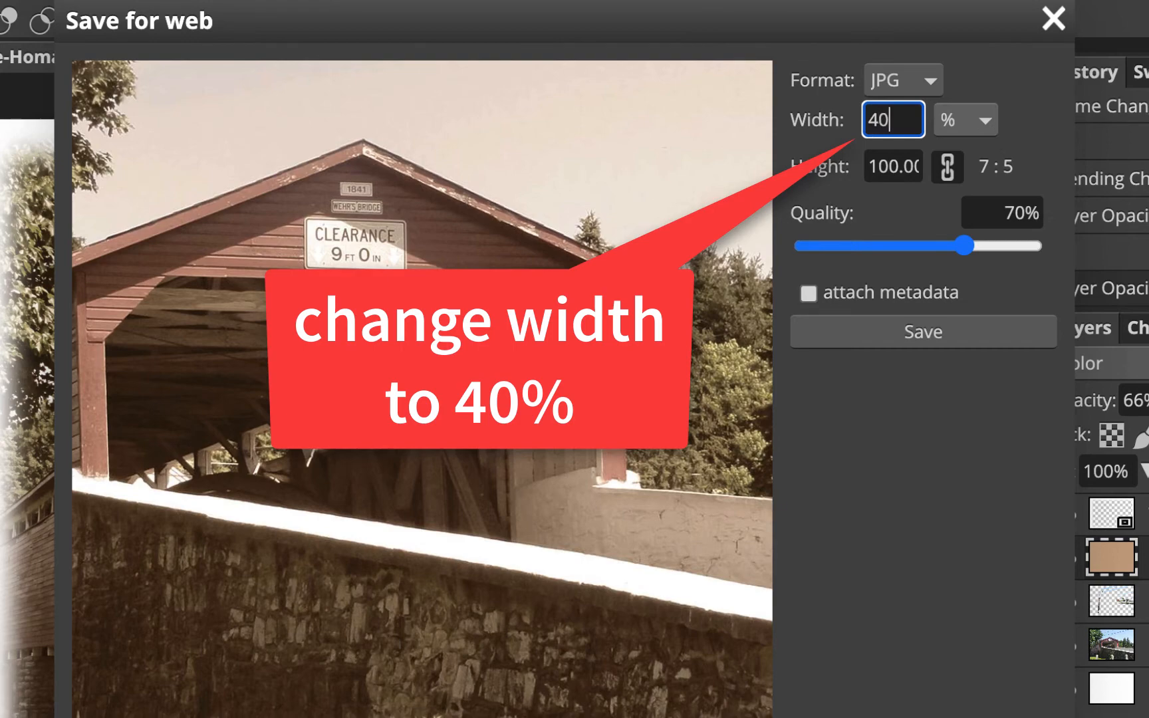
pyautogui.click(896, 166)
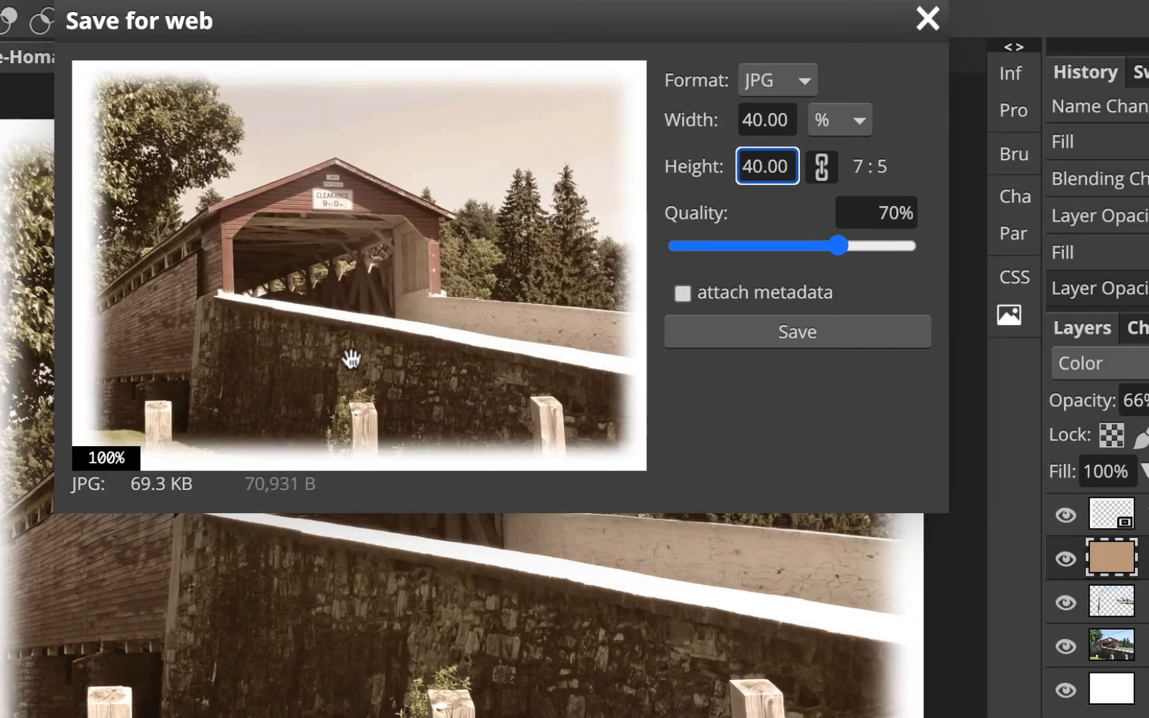
# - Switch the export size units to pixels and save the JPG at 70% quality
pyautogui.click(852, 120)
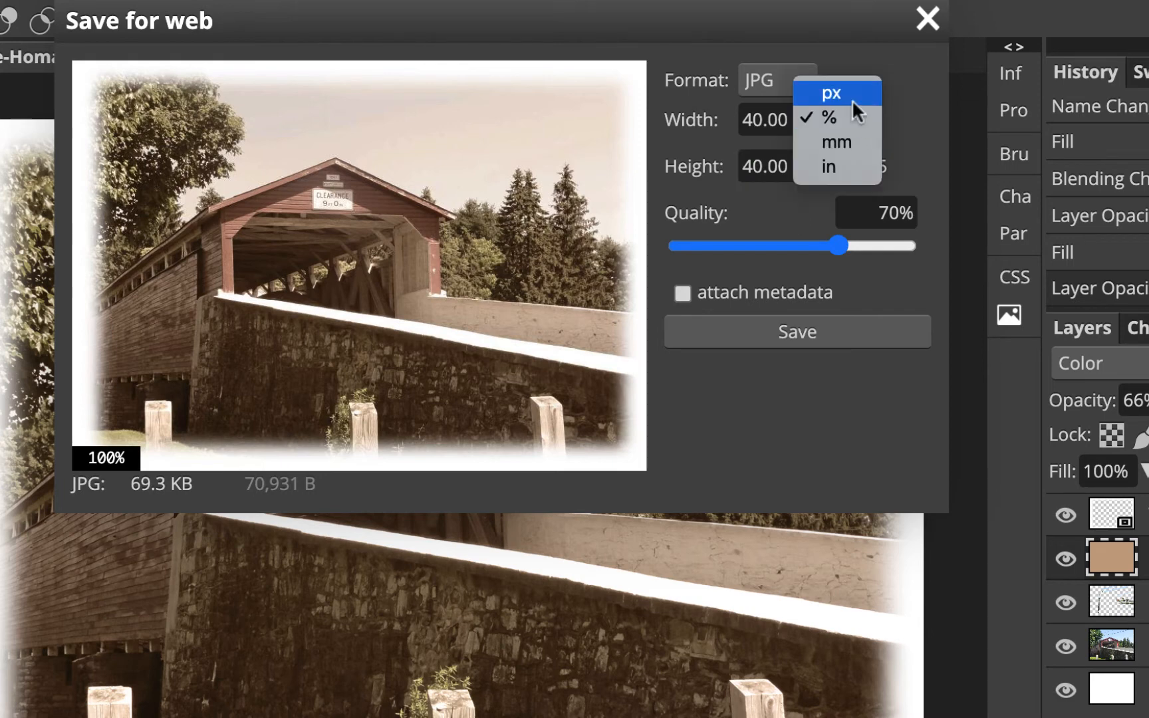
pyautogui.click(850, 91)
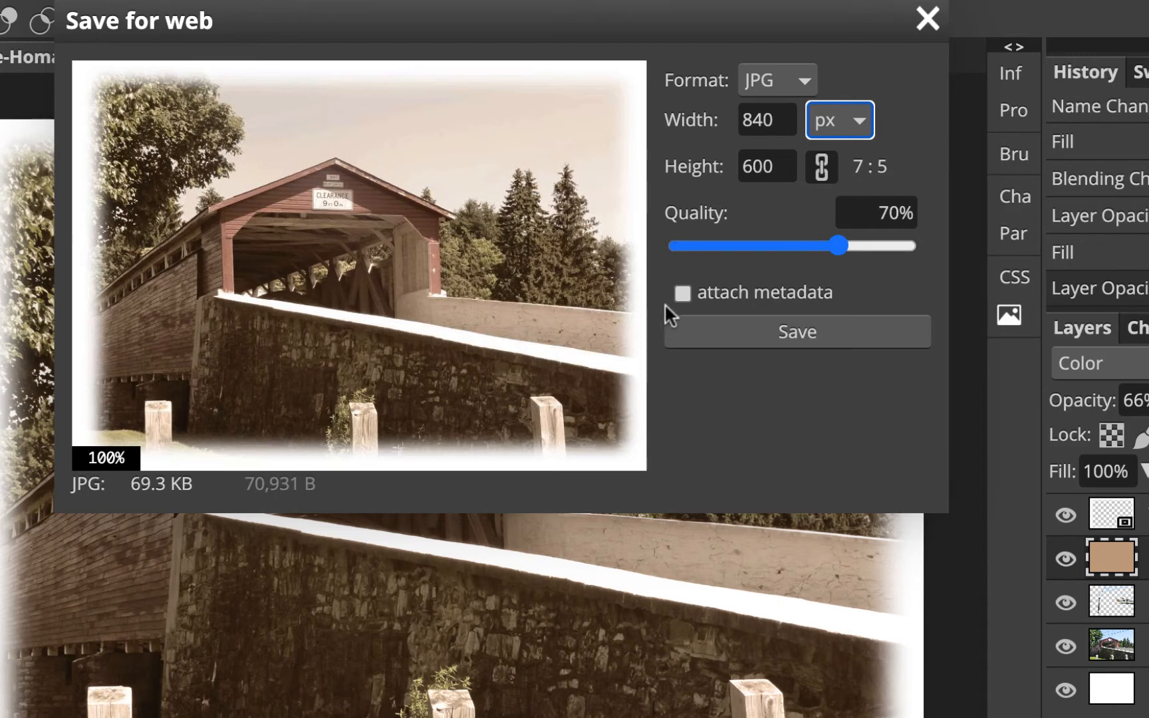
pyautogui.click(816, 335)
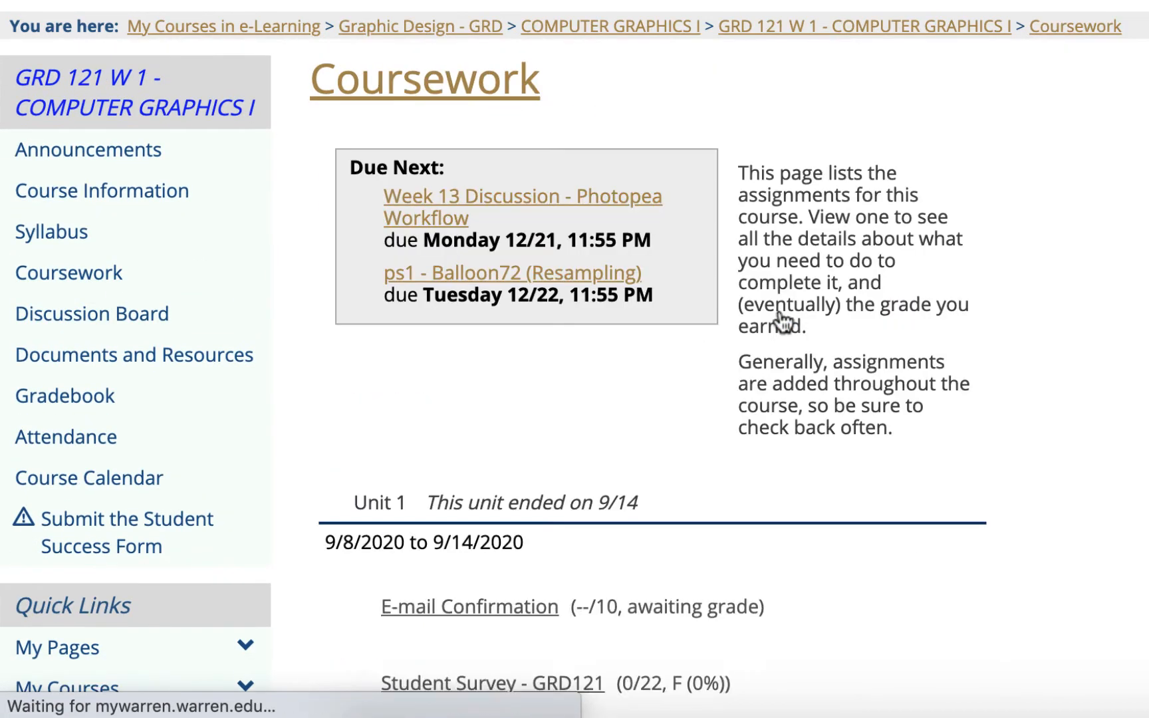
# - Open the ps4 - Cloning Bridge assignment in Unit 15 of the coursework page and start a new comment
pyautogui.scroll(-15, 783, 323)
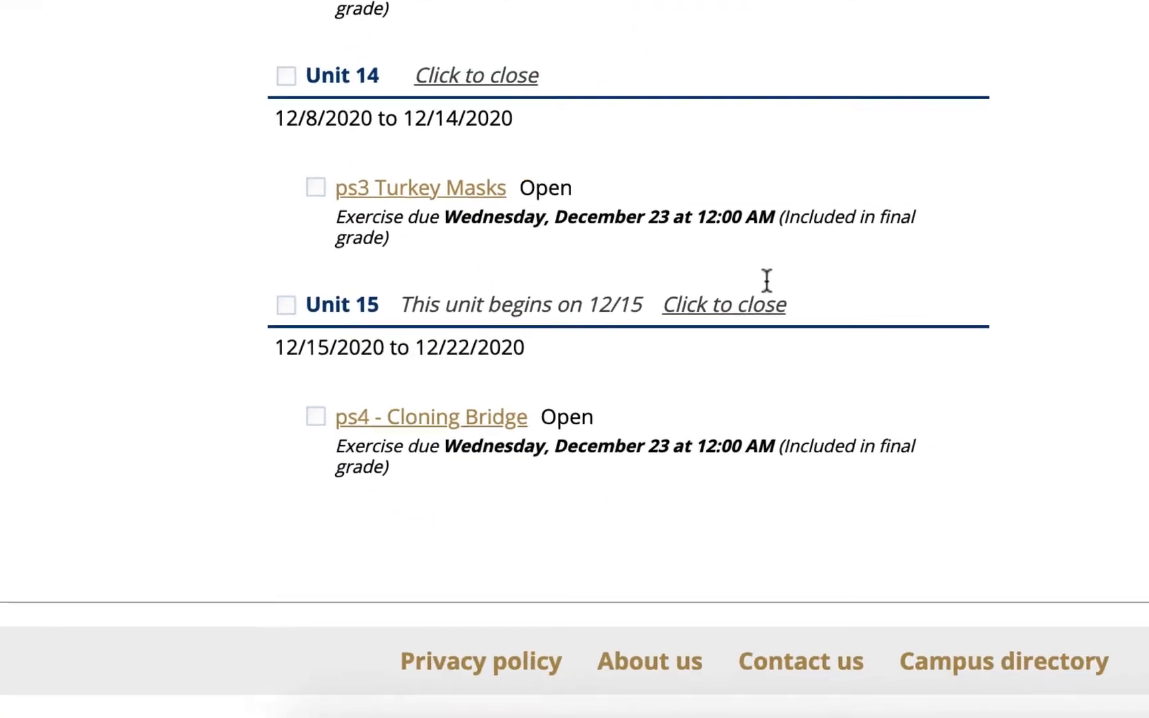
pyautogui.click(420, 400)
pyautogui.scroll(-3, 640, 199)
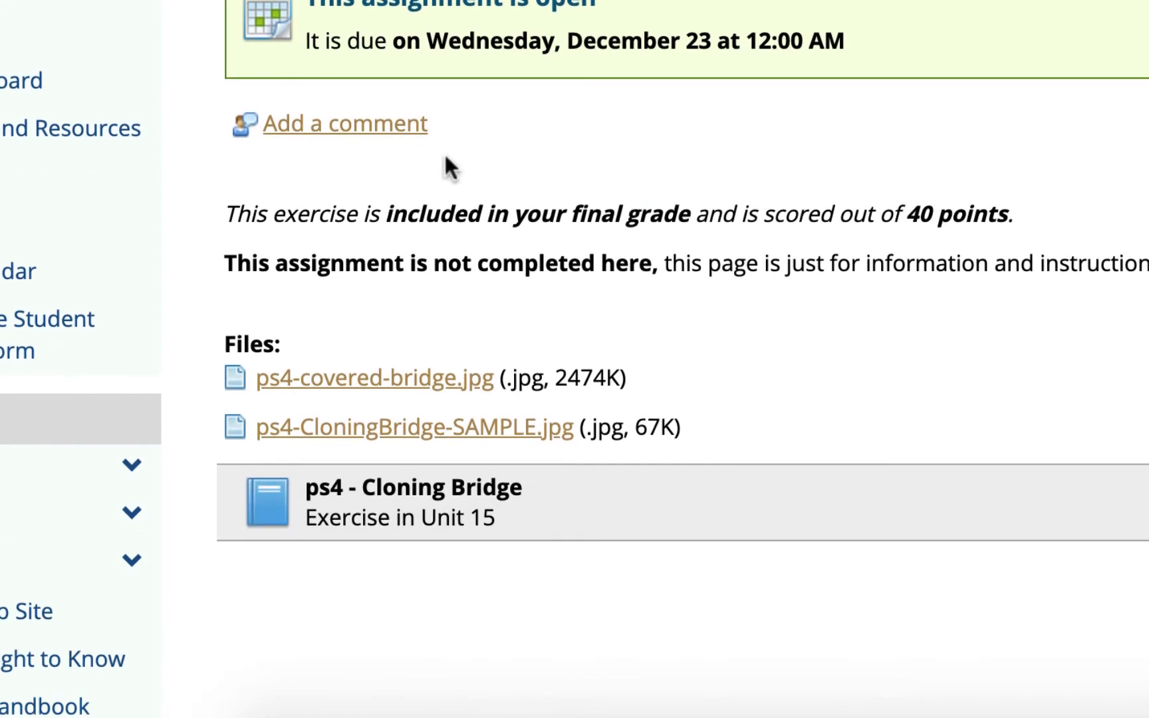
pyautogui.click(403, 124)
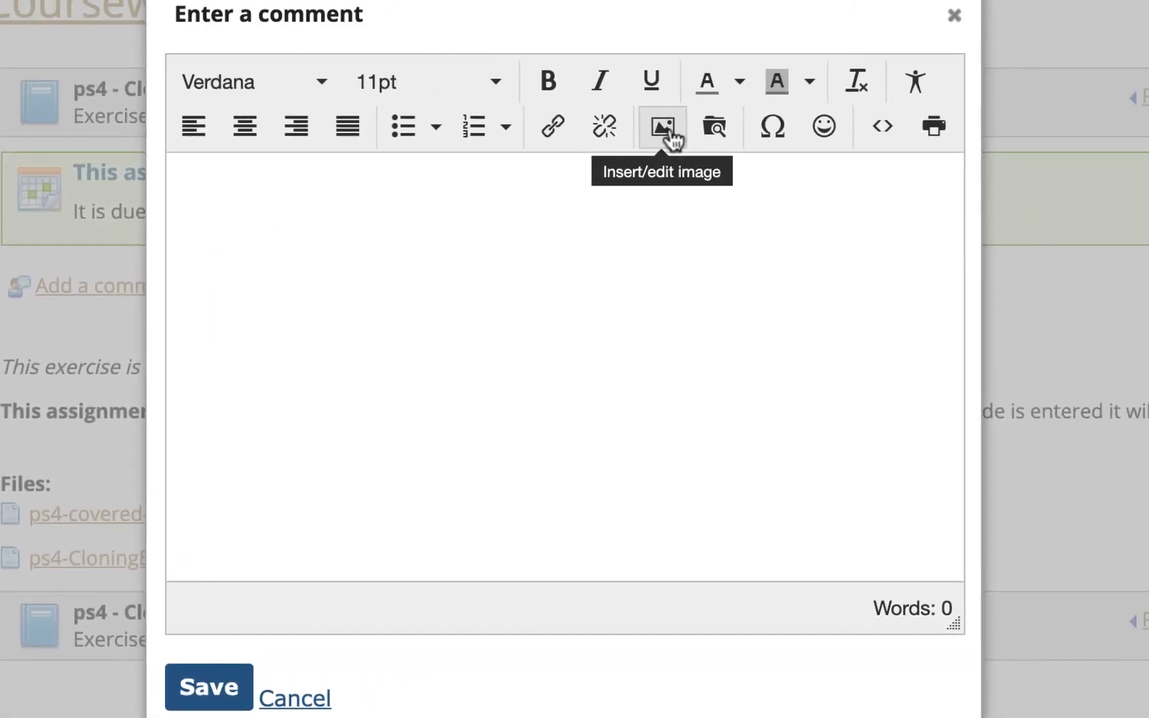
# - Start inserting an image into the comment and upload the exported bridge JPG from the Downloads folder
pyautogui.click(665, 126)
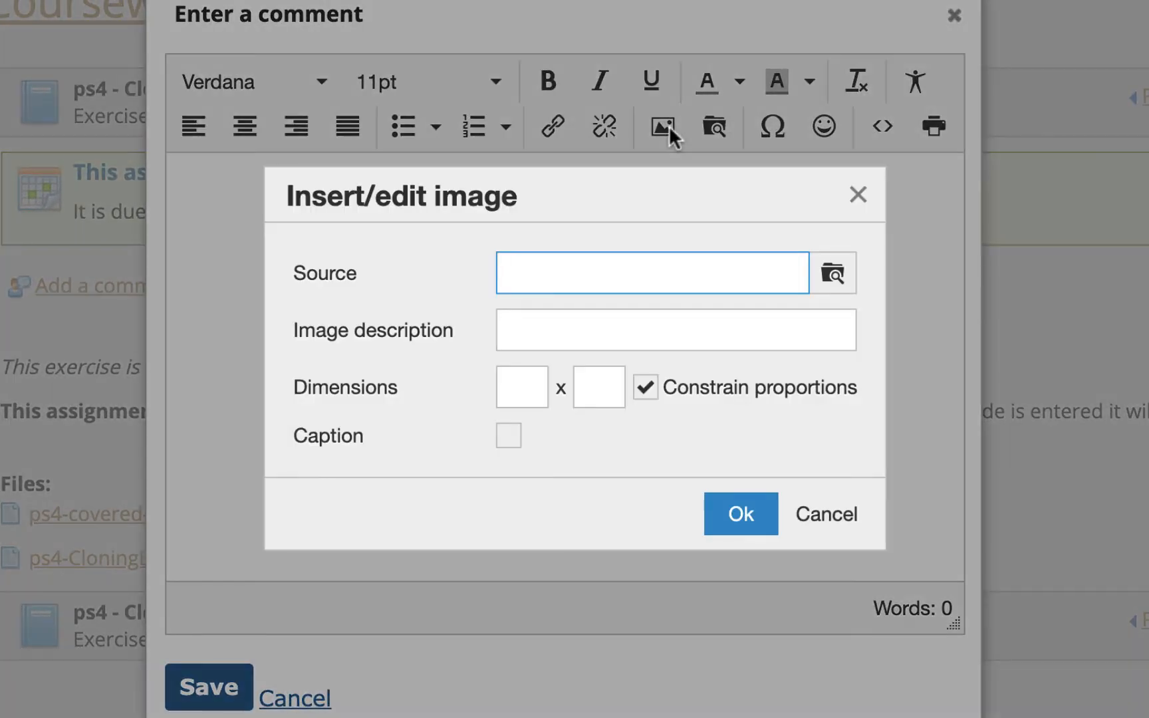
pyautogui.click(838, 274)
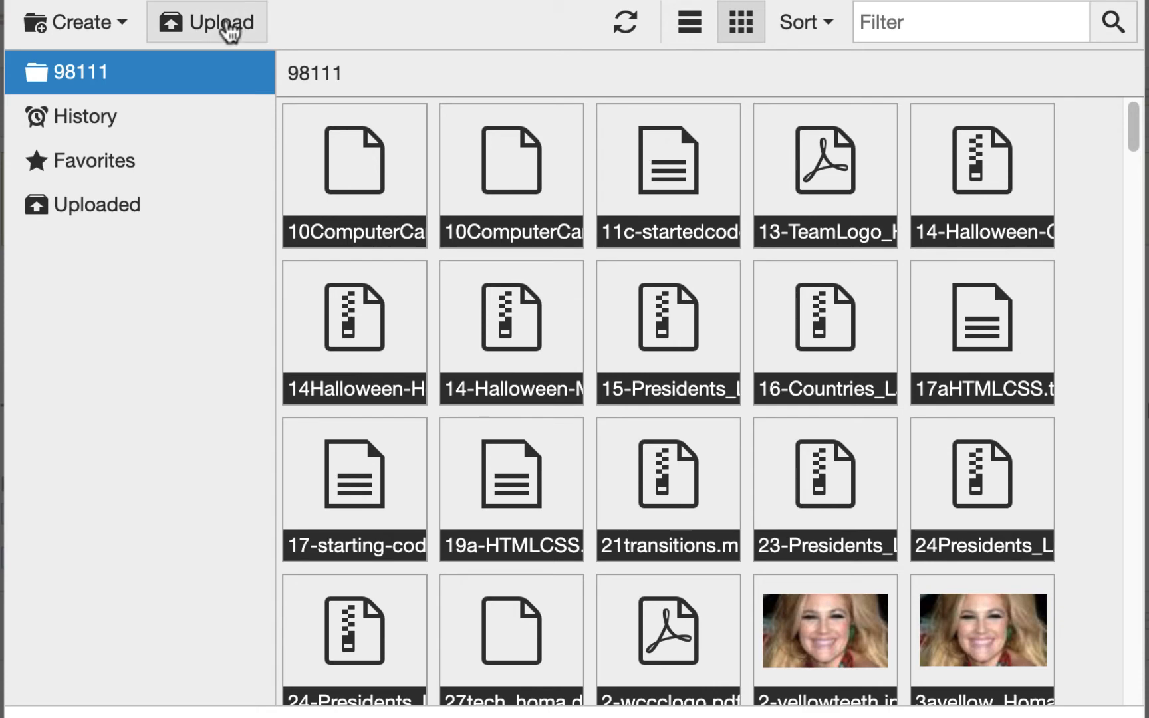
pyautogui.click(230, 30)
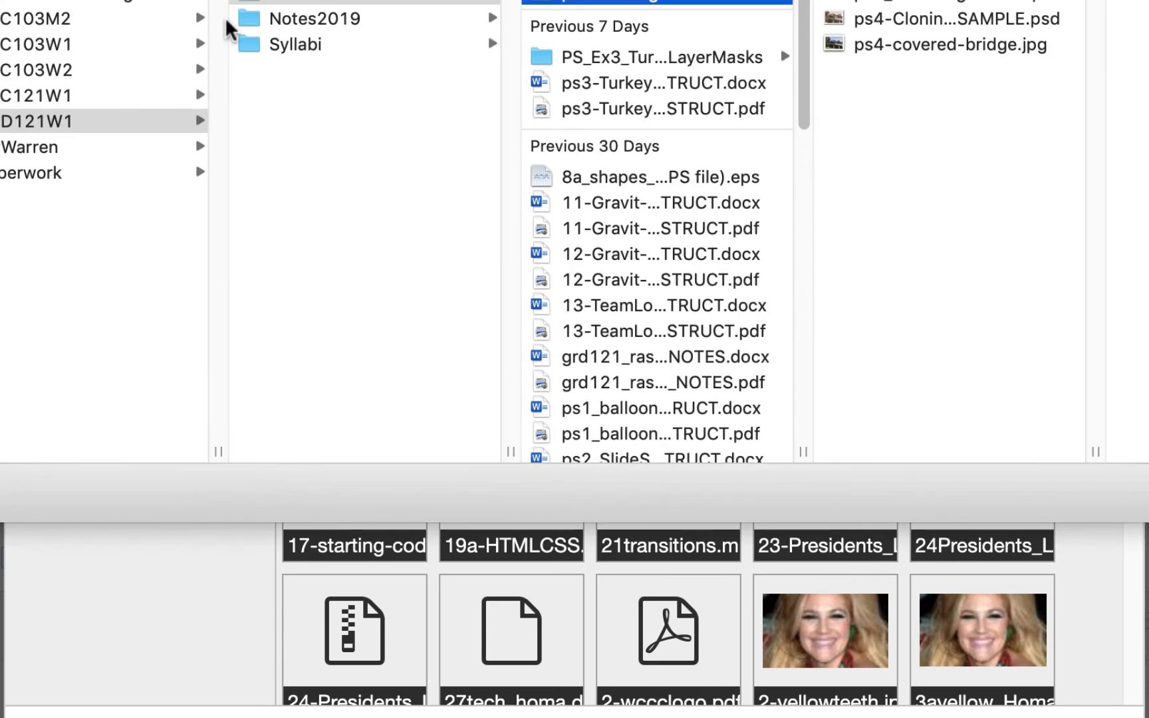
pyautogui.click(87, 451)
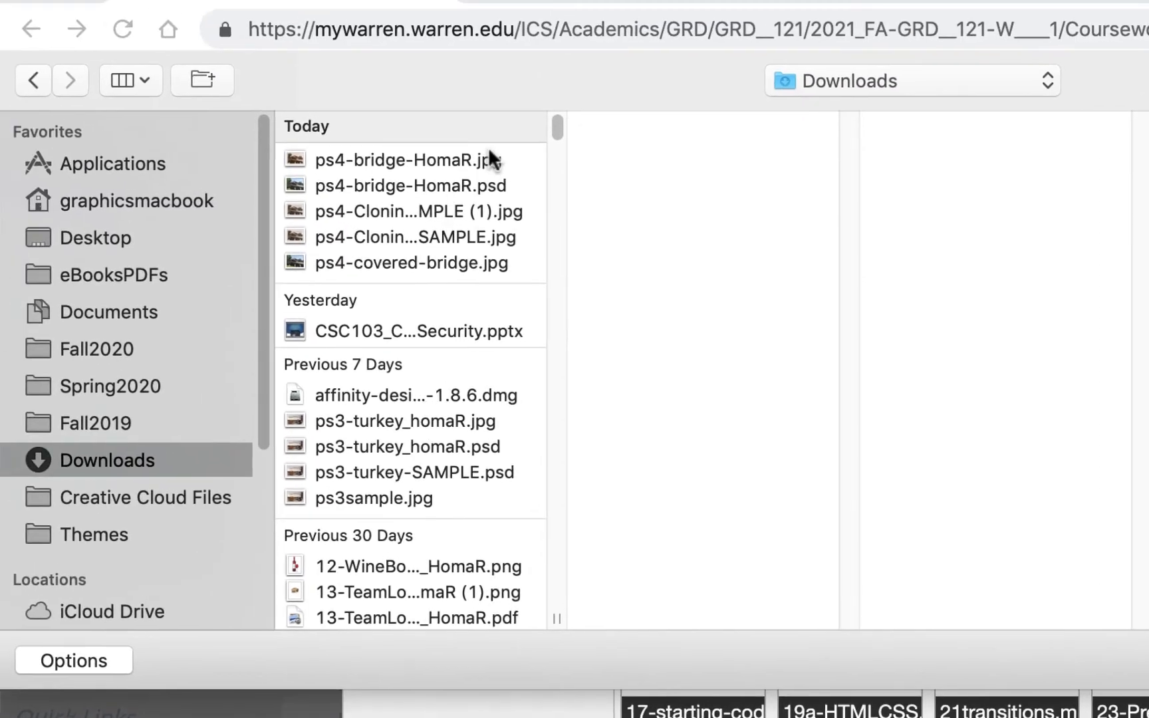
pyautogui.click(491, 160)
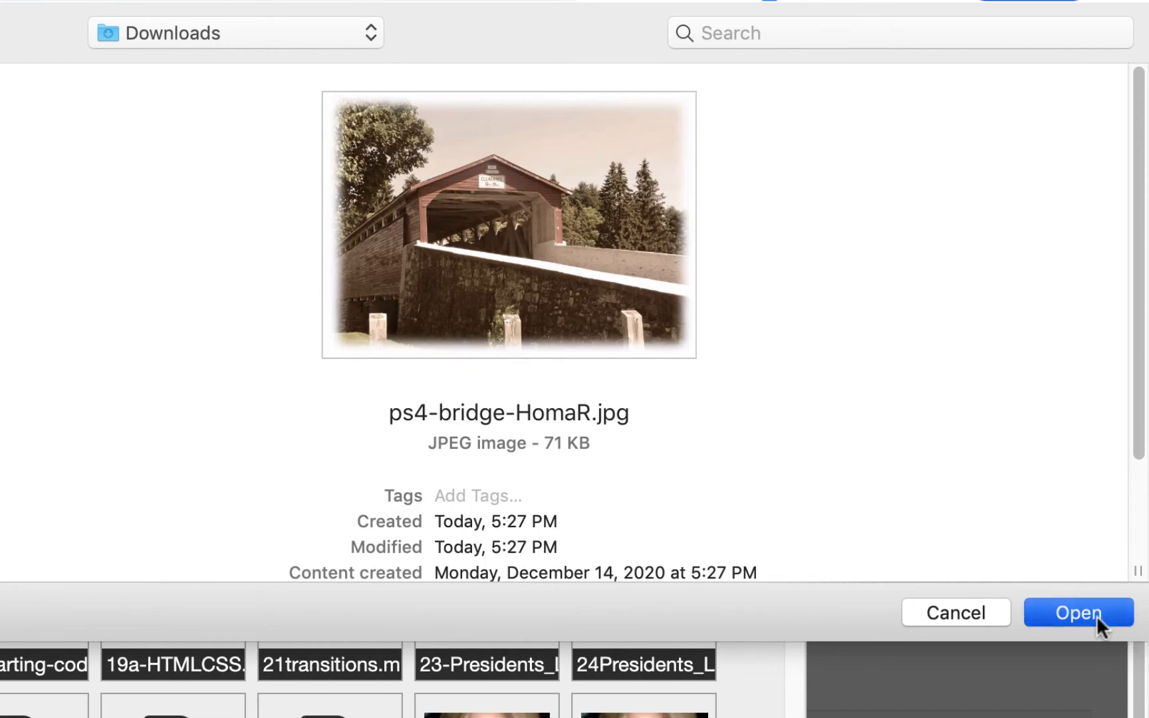
pyautogui.click(1096, 616)
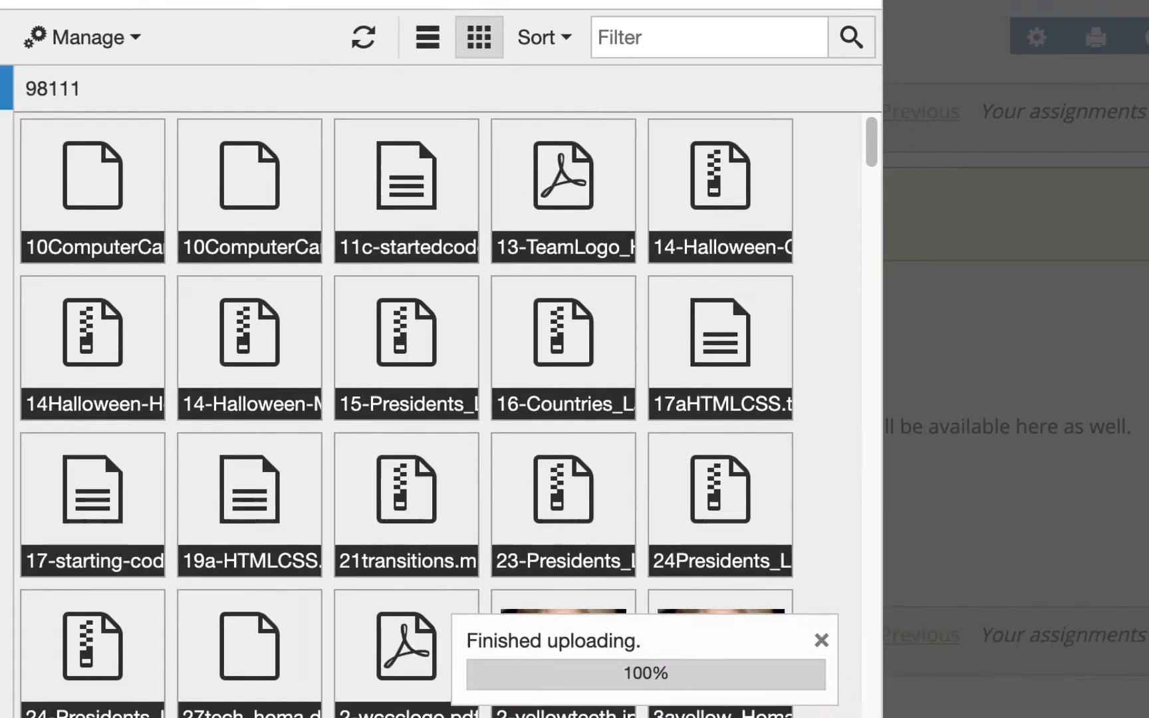
# - Insert the uploaded bridge picture into the comment at its original dimensions with proportions constrained
pyautogui.click(847, 624)
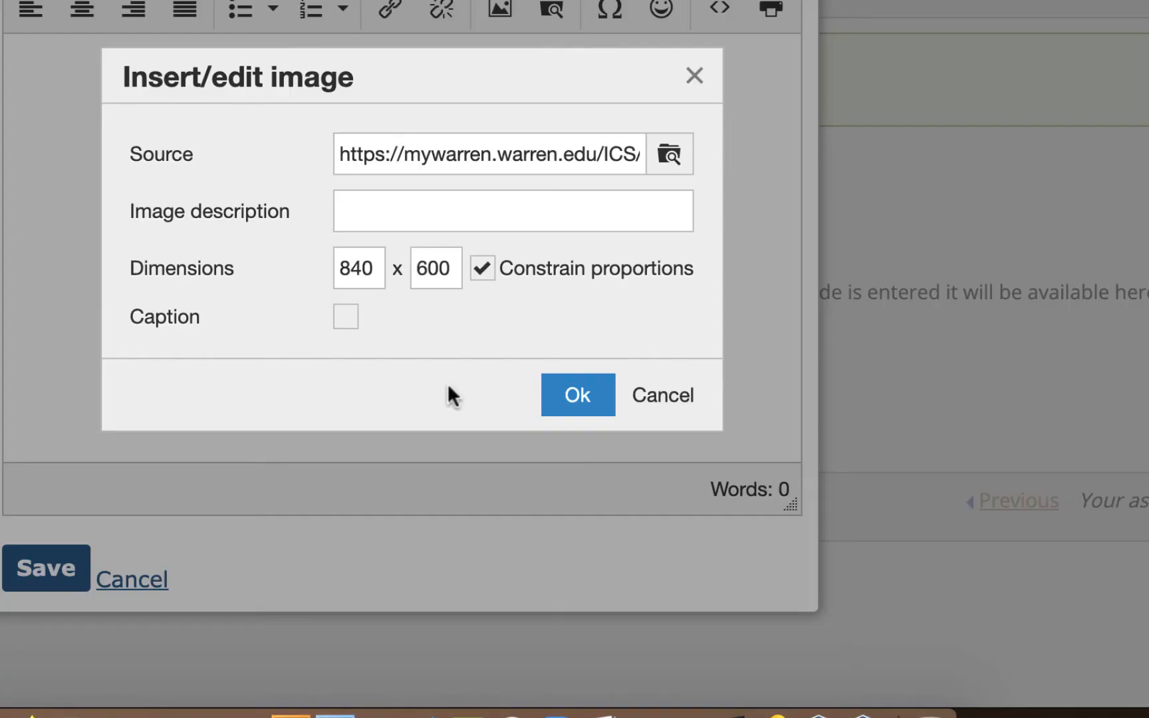
pyautogui.click(377, 271)
pyautogui.click(583, 399)
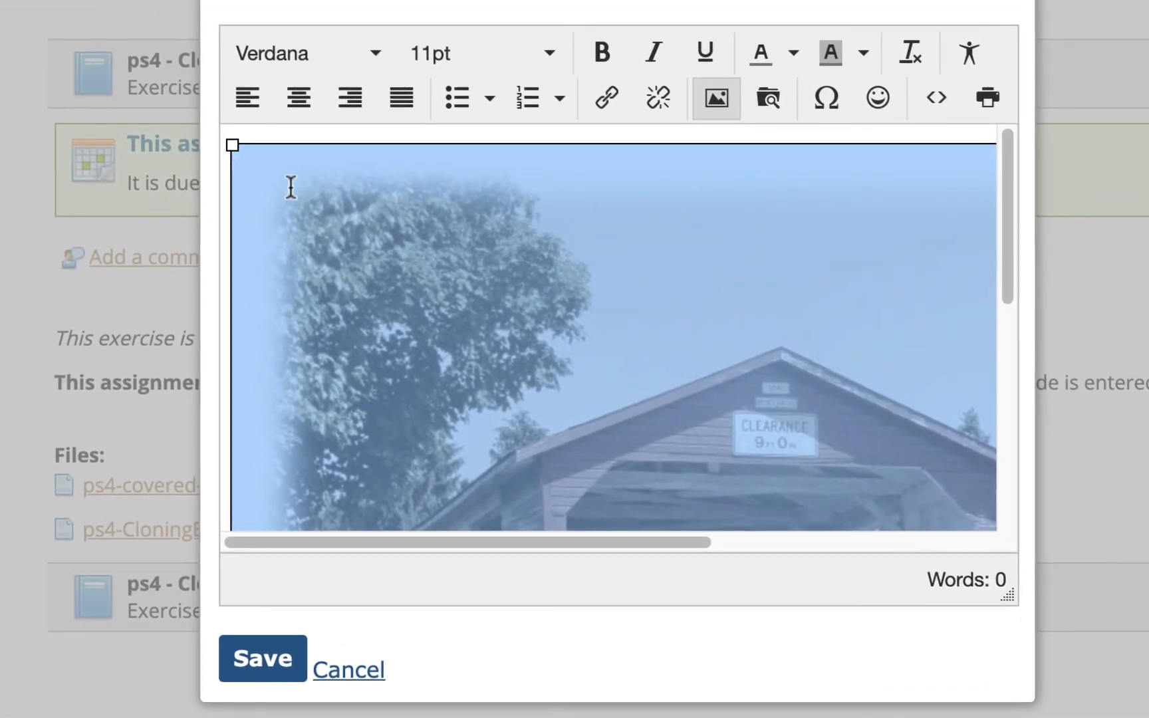
# - Shrink the bridge picture until its full width fits inside the comment box, and save the comment
pyautogui.moveTo(226, 142); pyautogui.dragTo(490, 399)
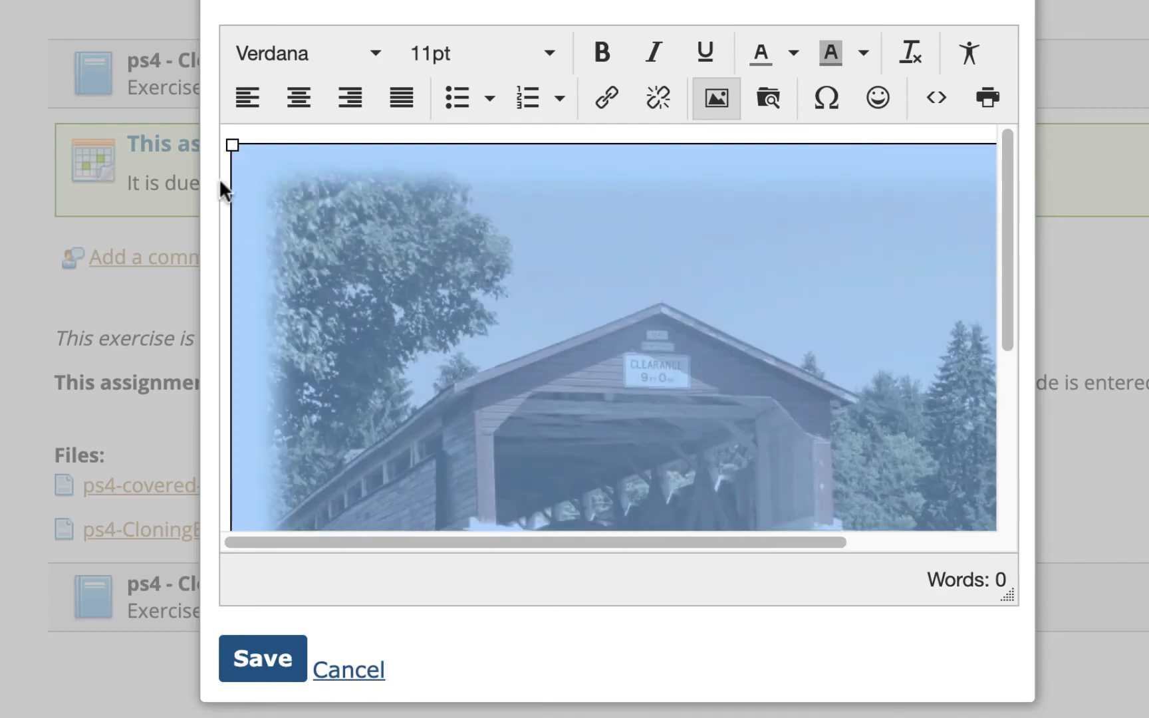
pyautogui.moveTo(233, 143); pyautogui.dragTo(335, 236)
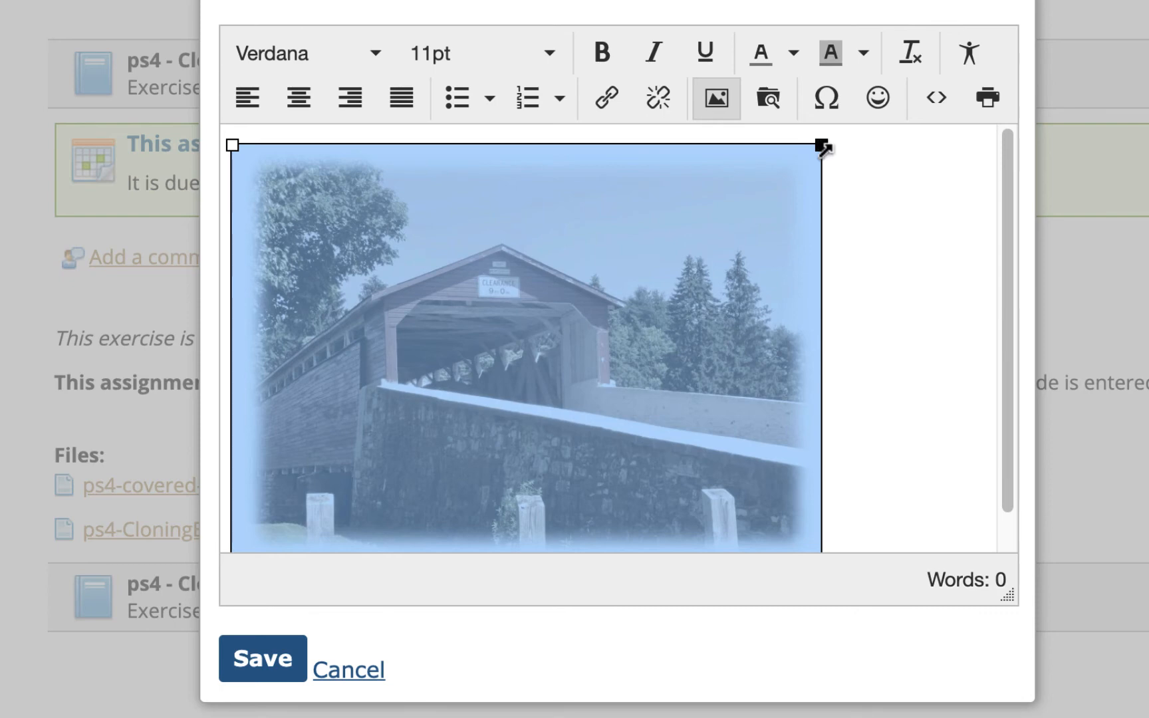
pyautogui.moveTo(823, 144); pyautogui.dragTo(903, 116)
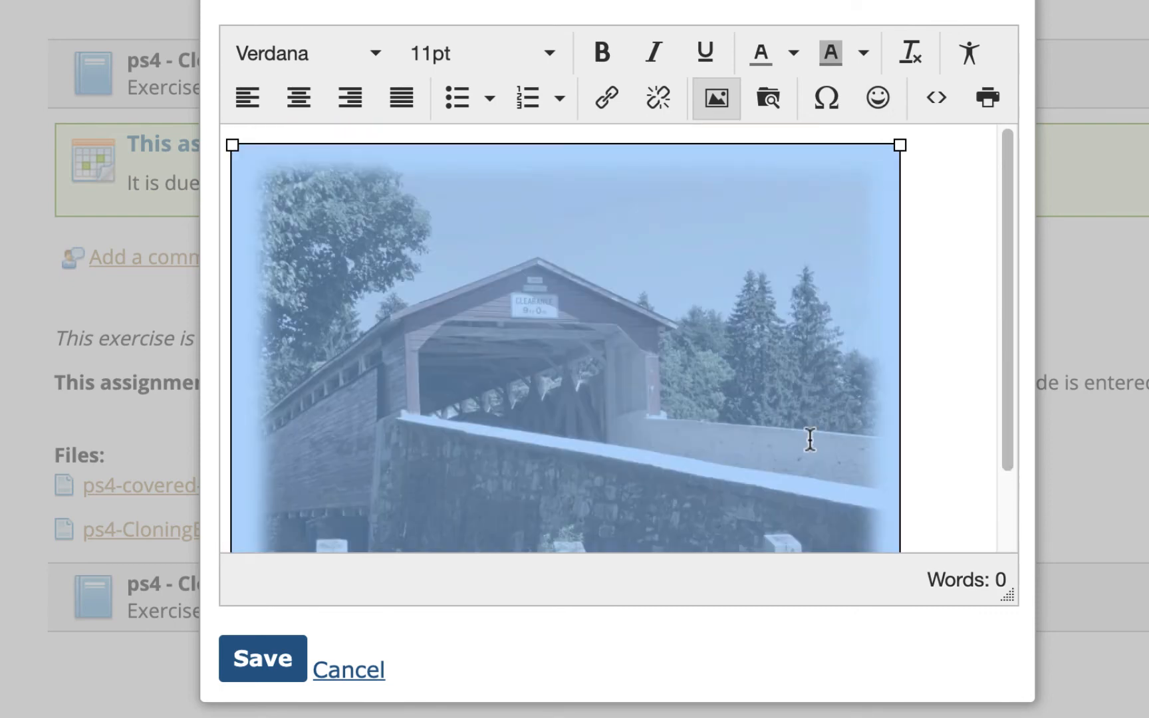
pyautogui.click(269, 658)
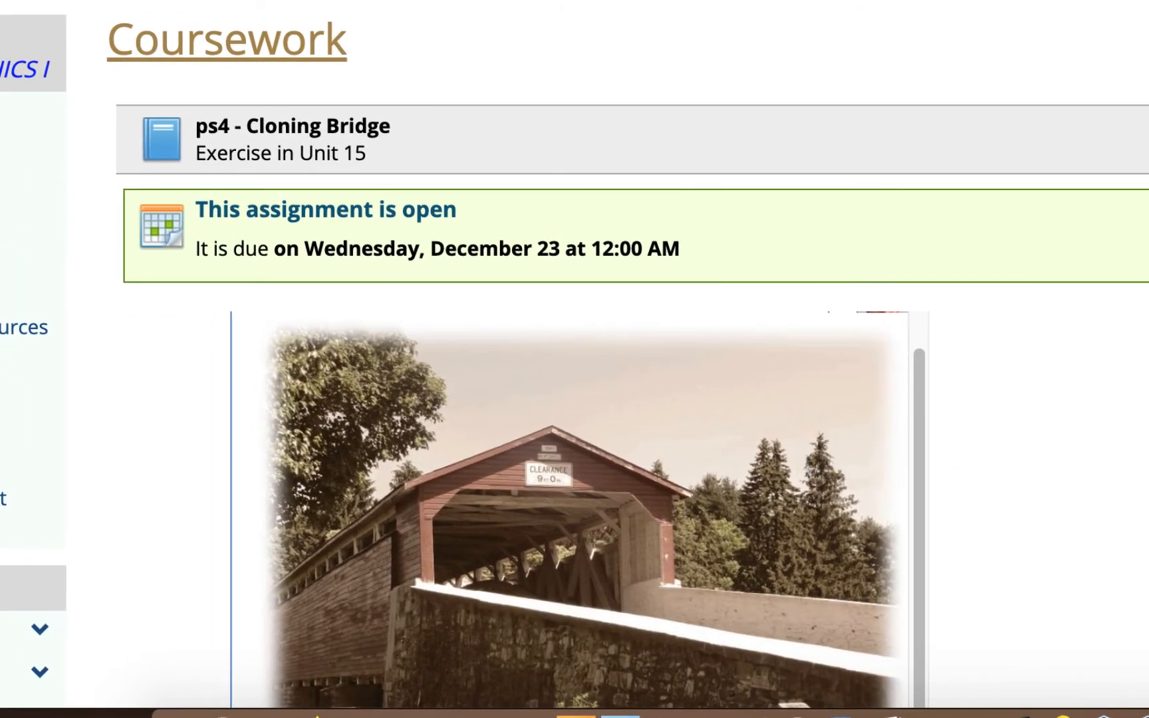
pyautogui.scroll(-5, 575, 359)
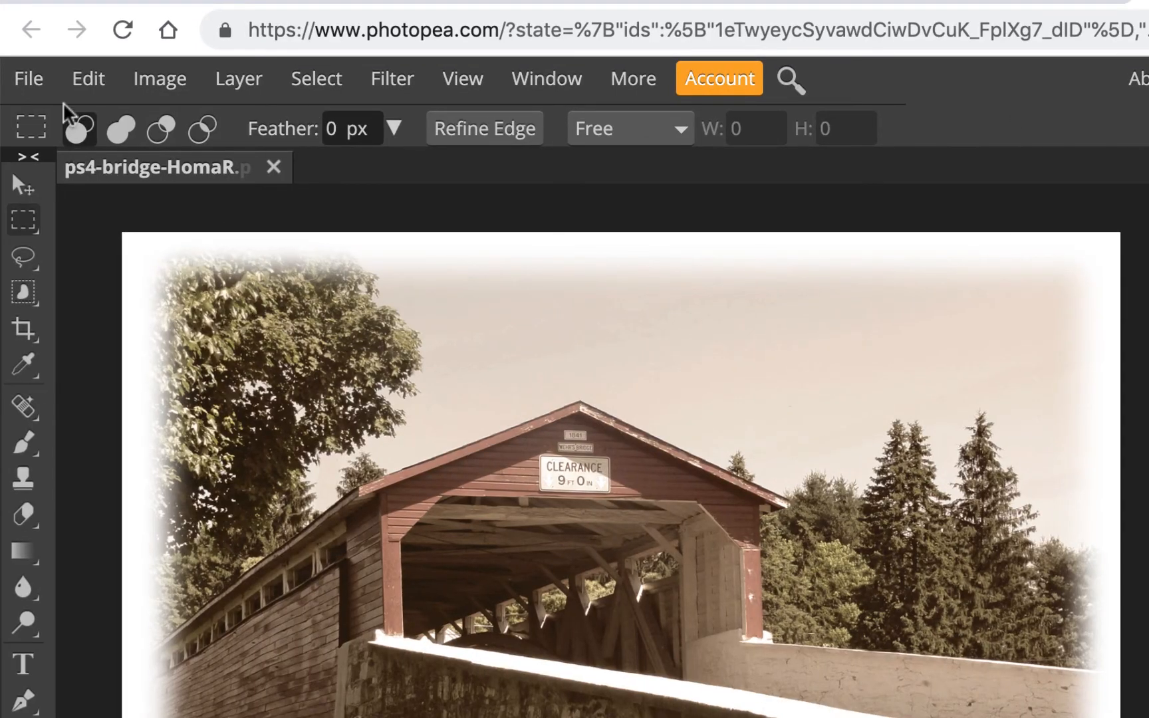
# - Switch to Photopea and save the layered bridge document to Google Drive again
pyautogui.click(34, 79)
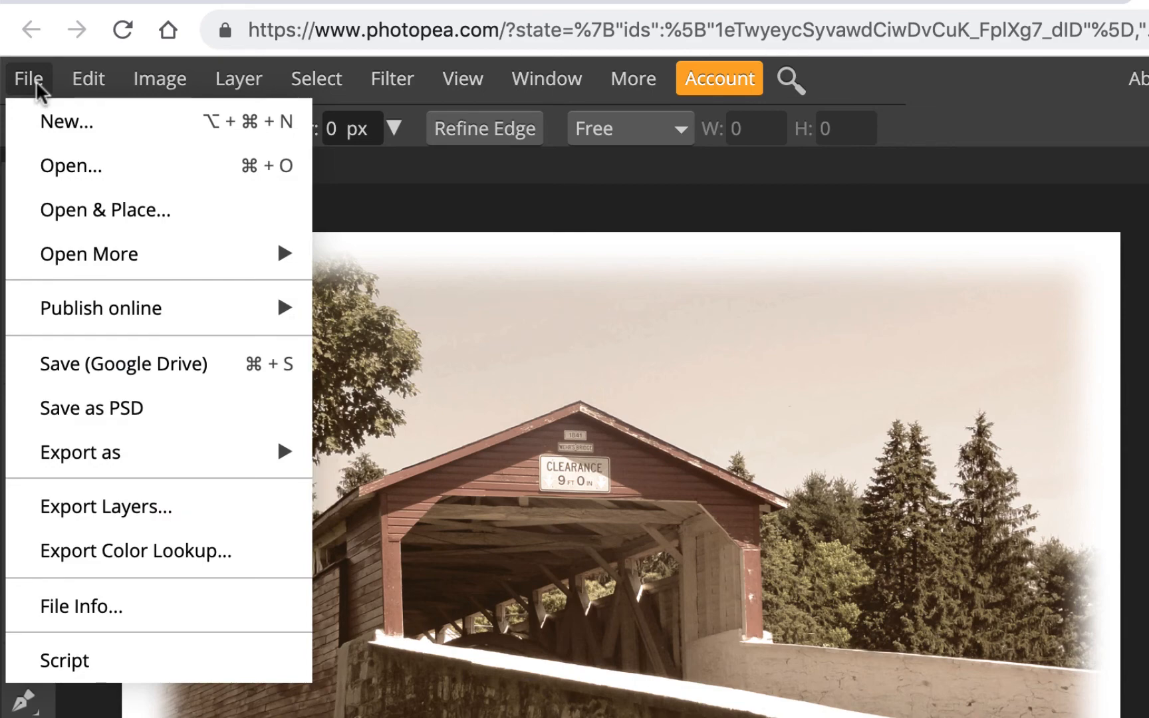
pyautogui.click(102, 363)
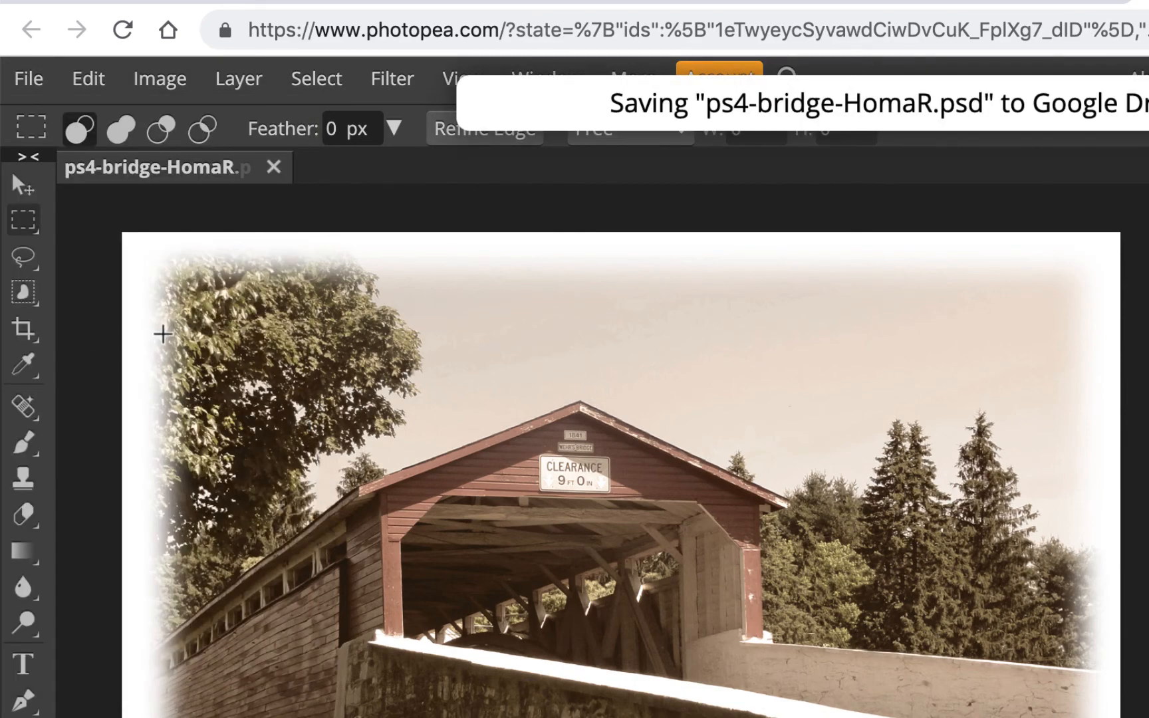
pyautogui.click(30, 79)
pyautogui.moveTo(114, 311)
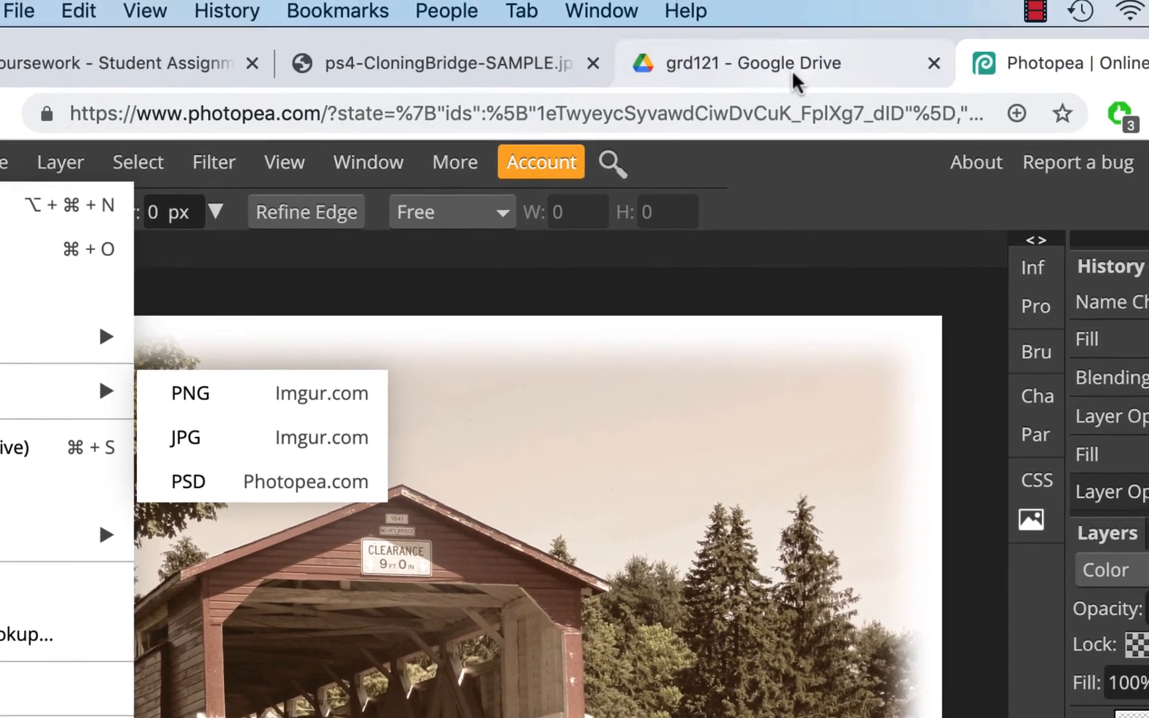
# - In the grd121 folder on Google Drive, share the bridge PSD with anyone with the link as viewer and copy its link
pyautogui.click(794, 74)
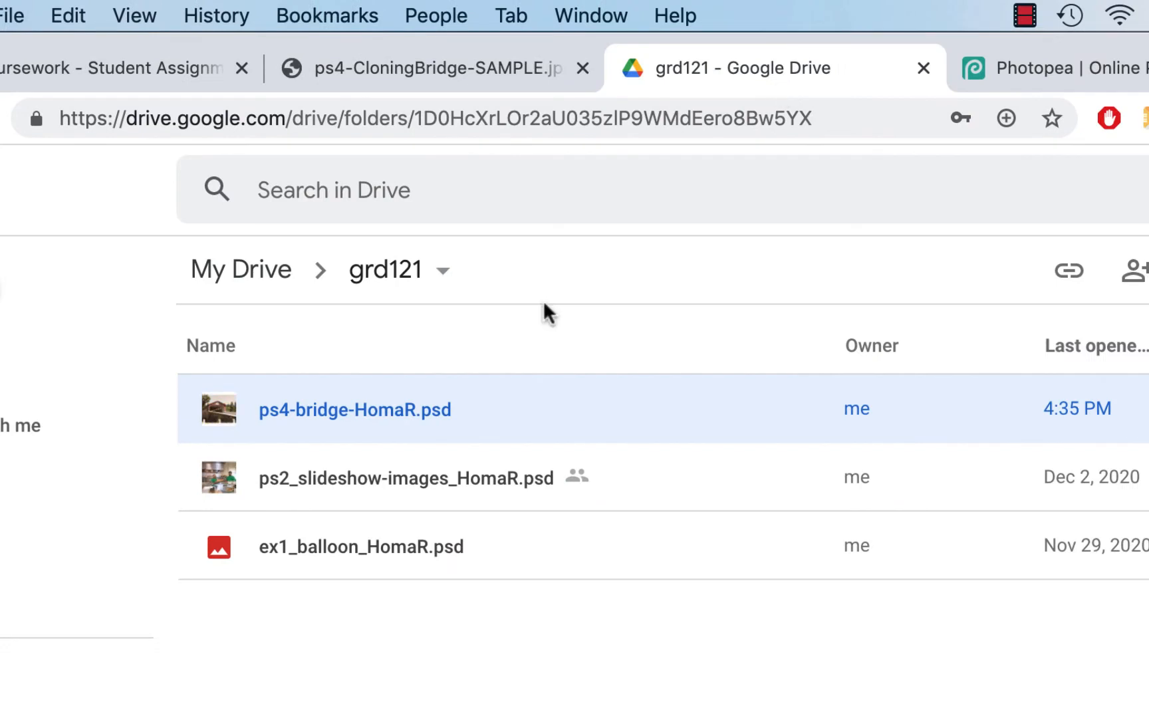
pyautogui.rightClick(339, 410)
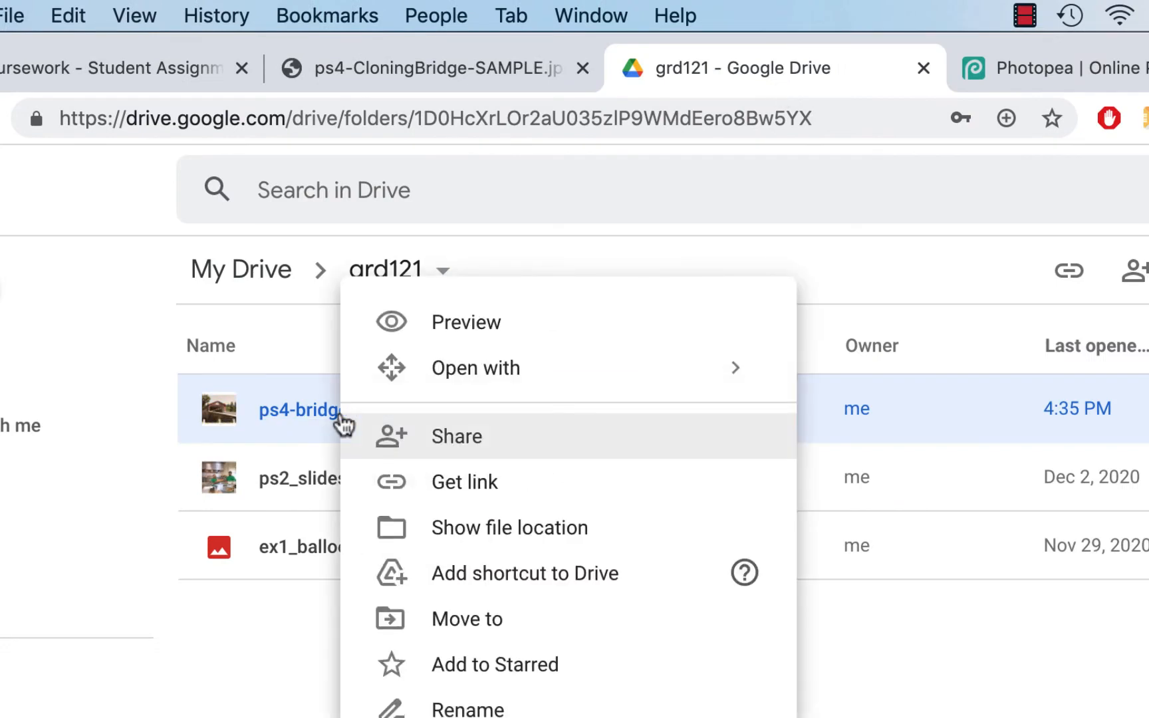
pyautogui.click(464, 439)
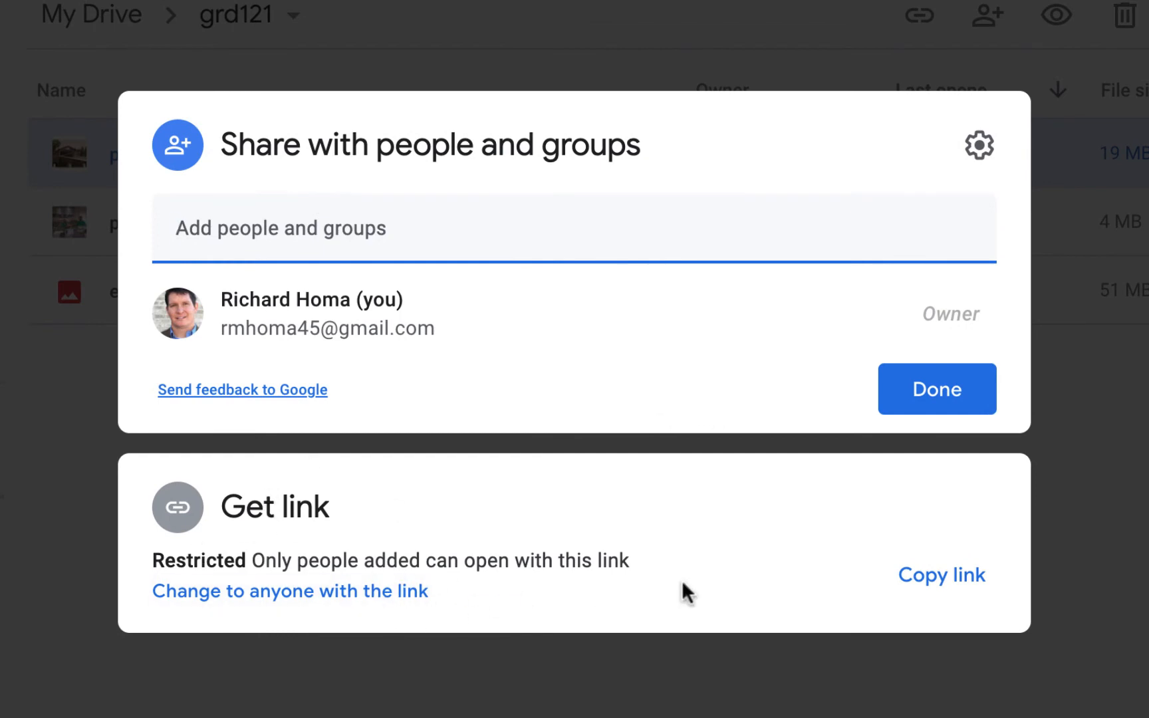
pyautogui.click(294, 593)
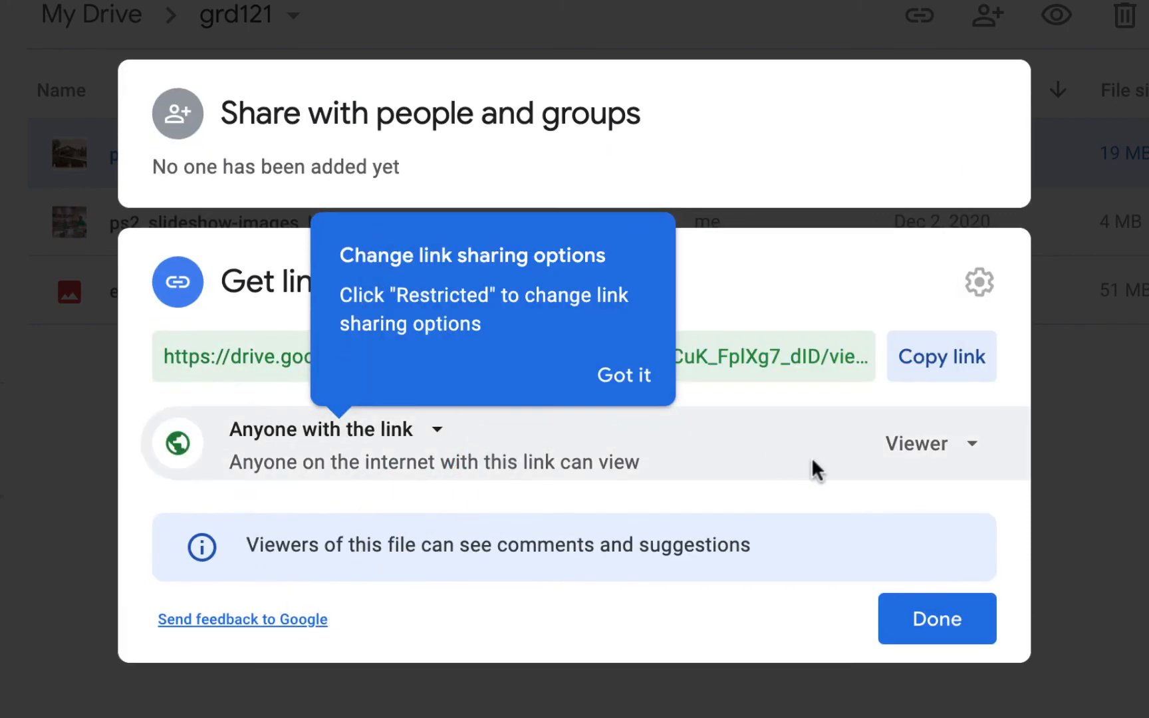
pyautogui.click(621, 376)
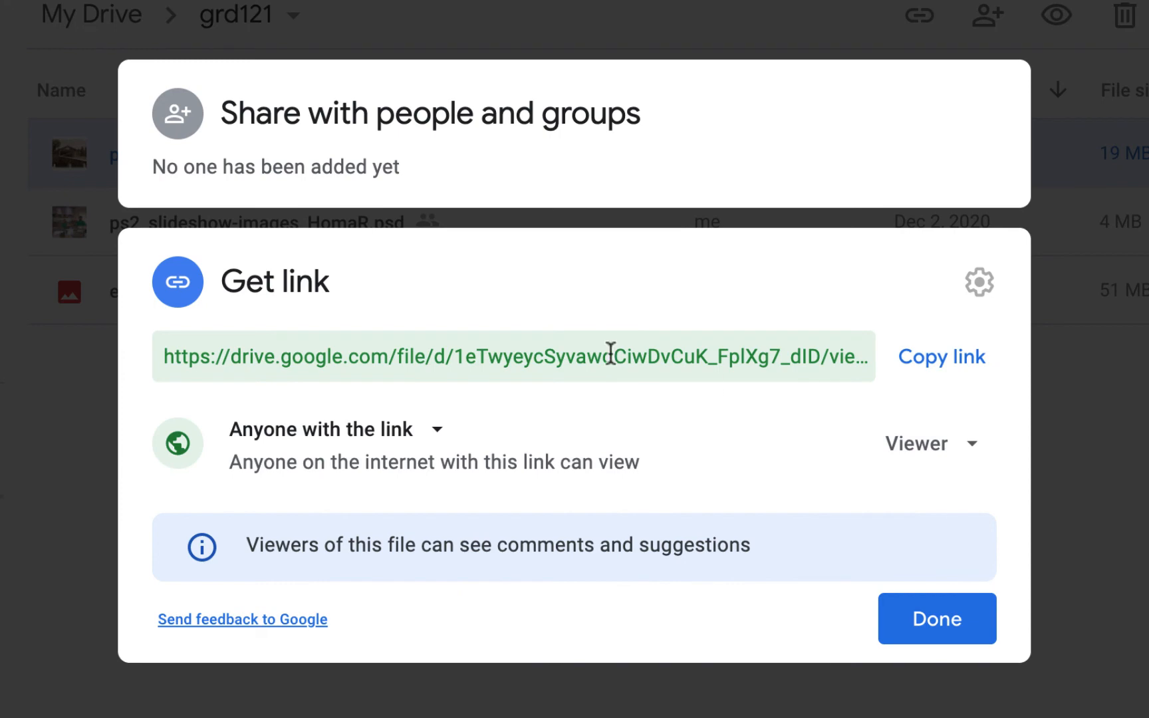
pyautogui.click(964, 370)
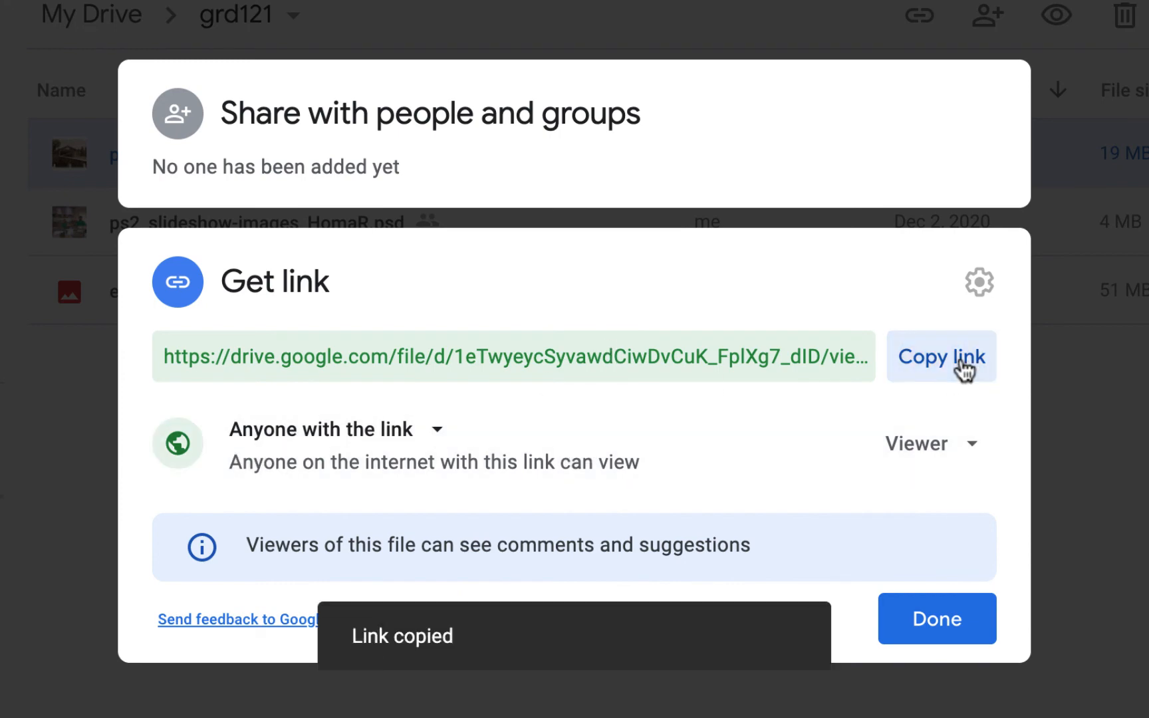
pyautogui.click(948, 622)
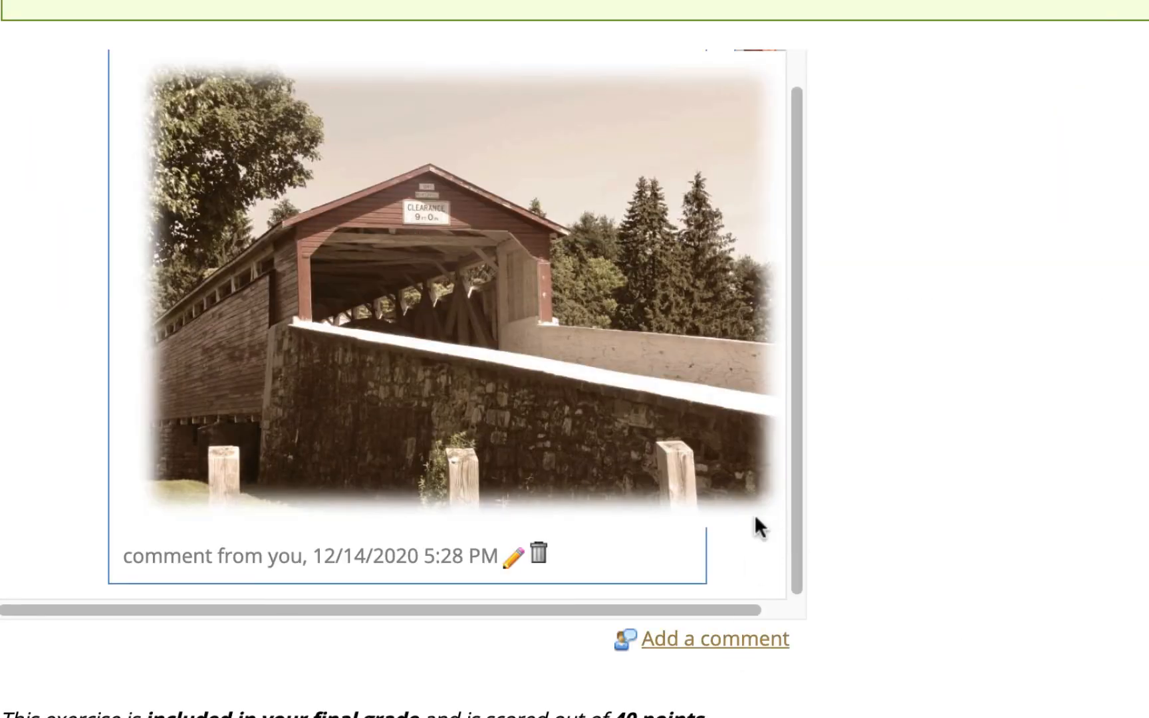
# - Post a second comment on the assignment with the copied Drive link, targeting a new window, and review both posted comments
pyautogui.click(757, 640)
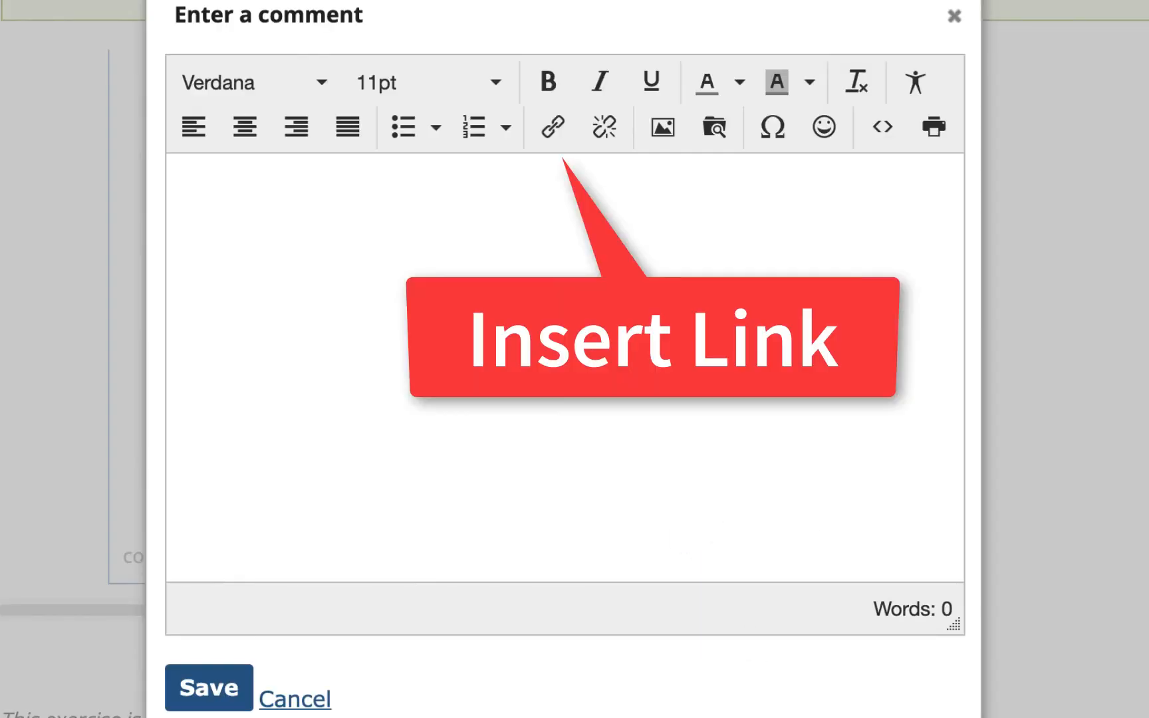
pyautogui.click(544, 126)
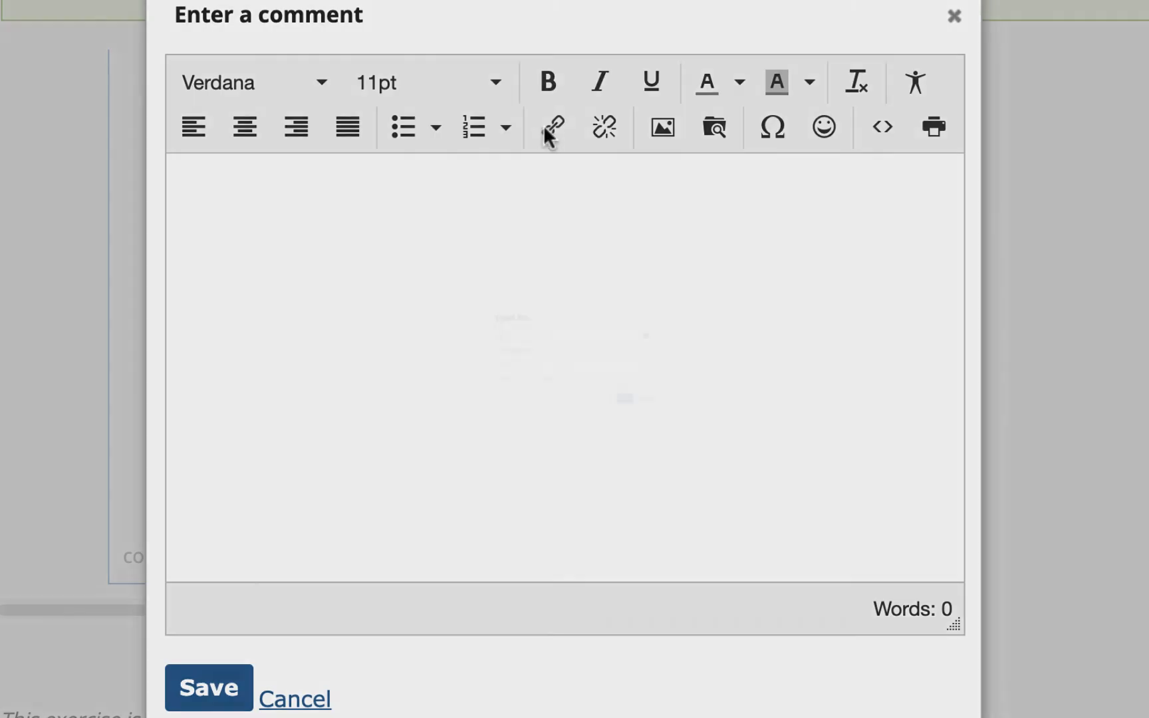
pyautogui.hotkey('ctrl', 'v')
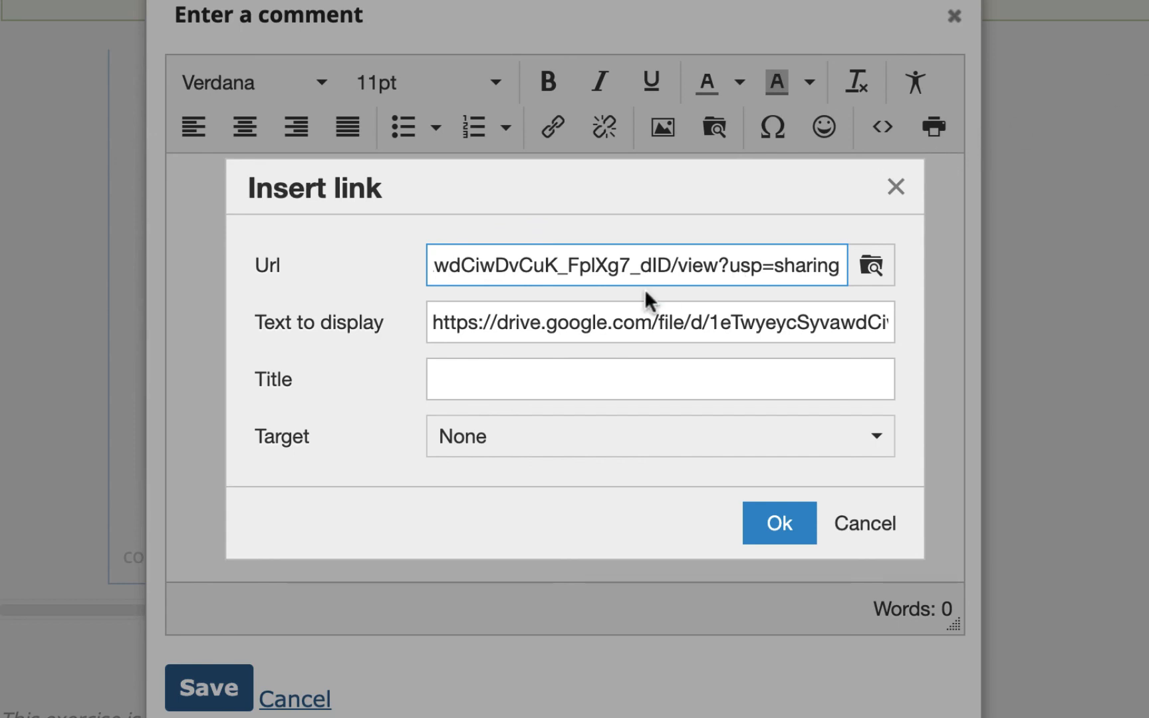
pyautogui.click(540, 450)
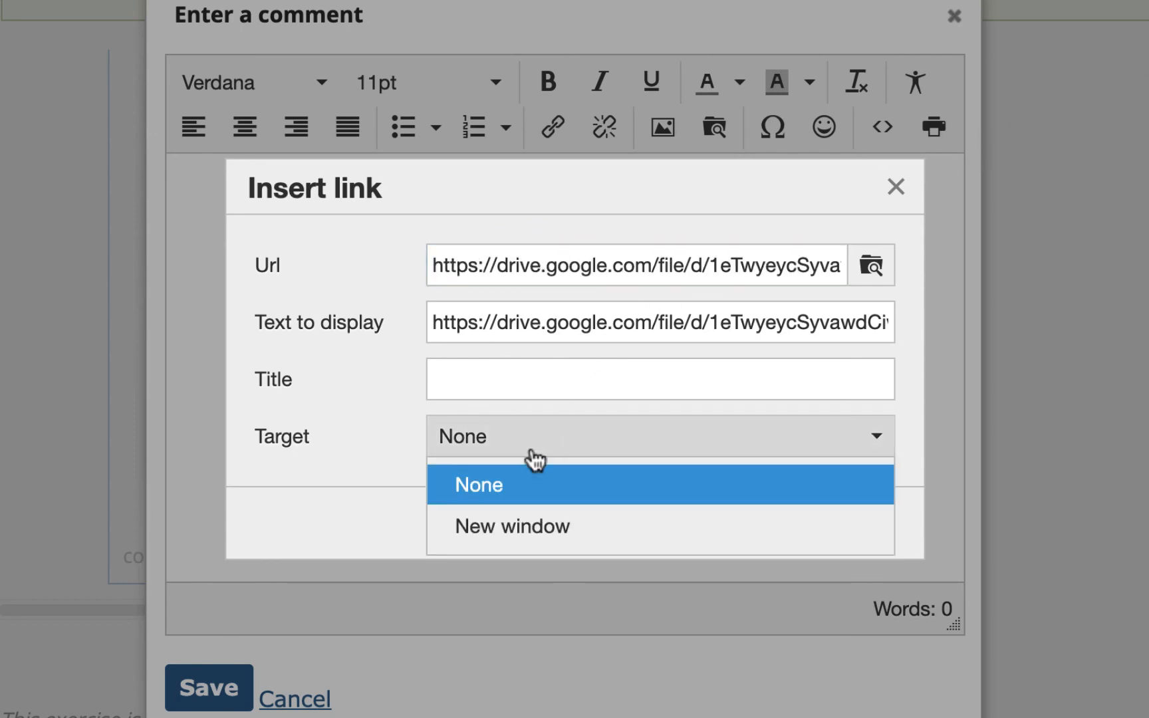
pyautogui.click(489, 537)
pyautogui.click(781, 524)
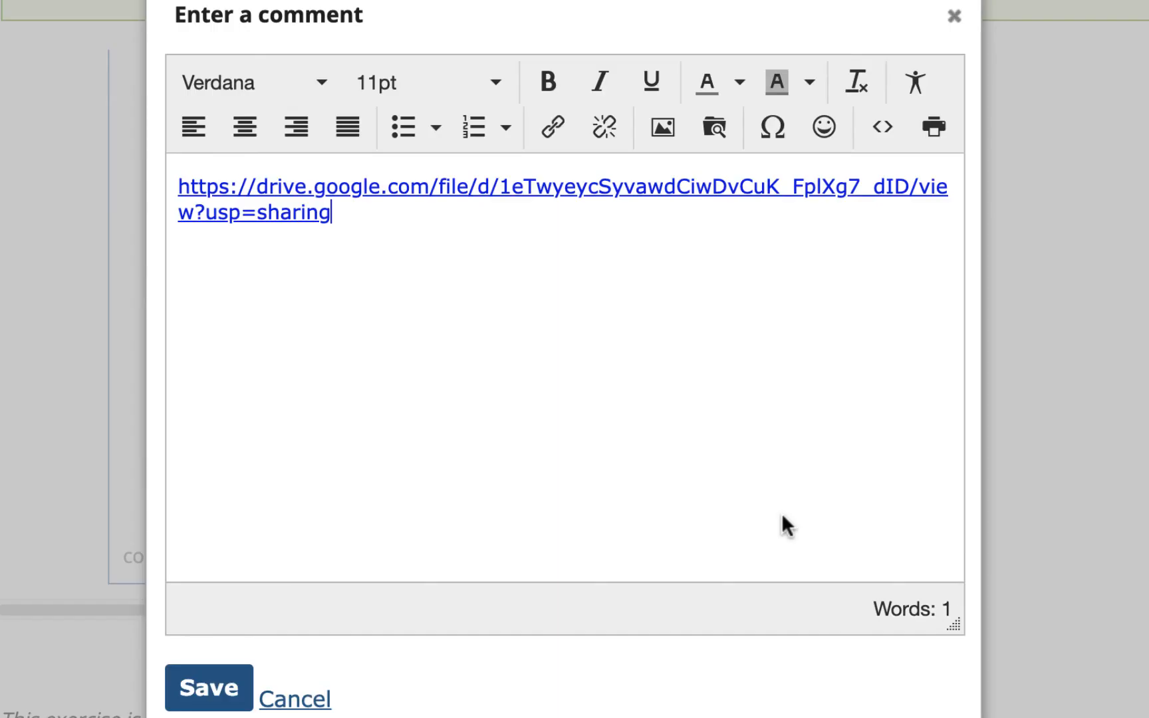
pyautogui.click(211, 689)
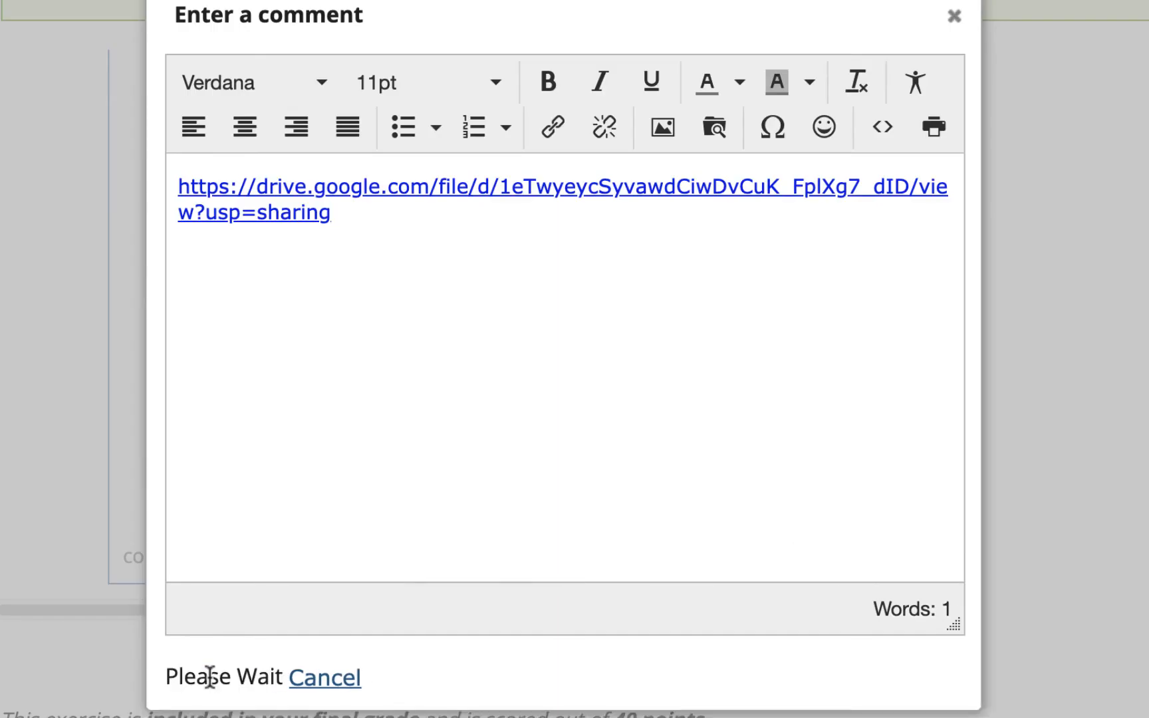
pyautogui.scroll(-3, 928, 597)
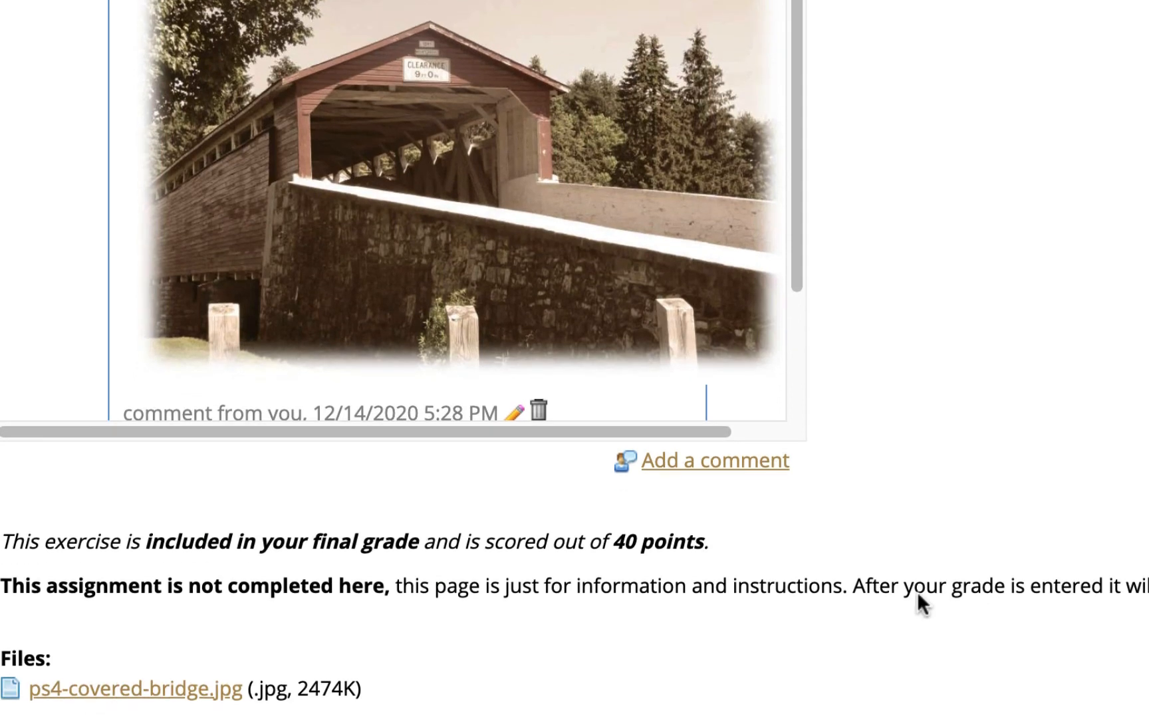
pyautogui.scroll(-4, 497, 159)
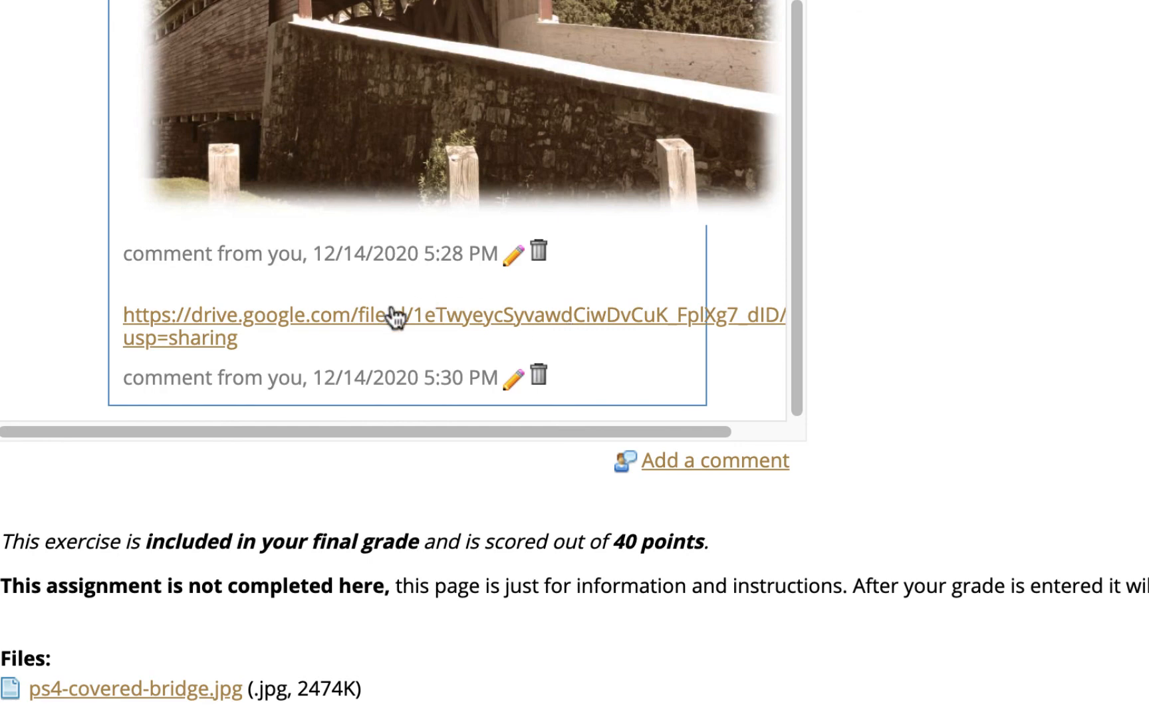
pyautogui.scroll(4, 395, 319)
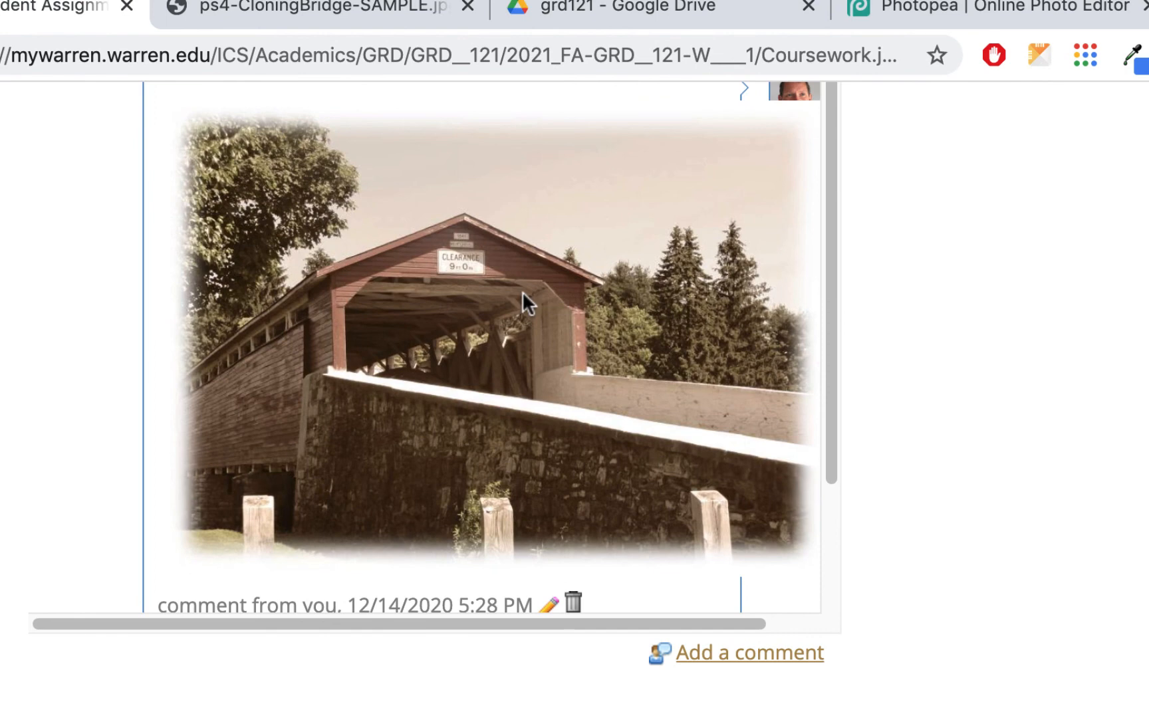
pyautogui.scroll(1, 529, 289)
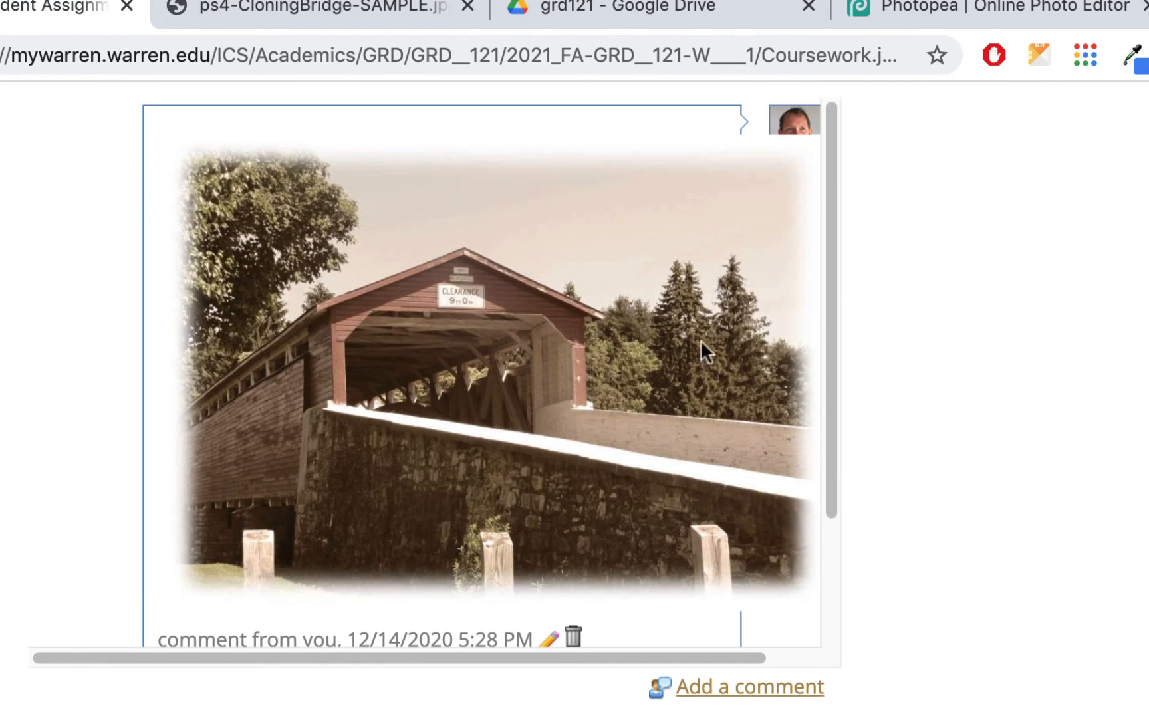